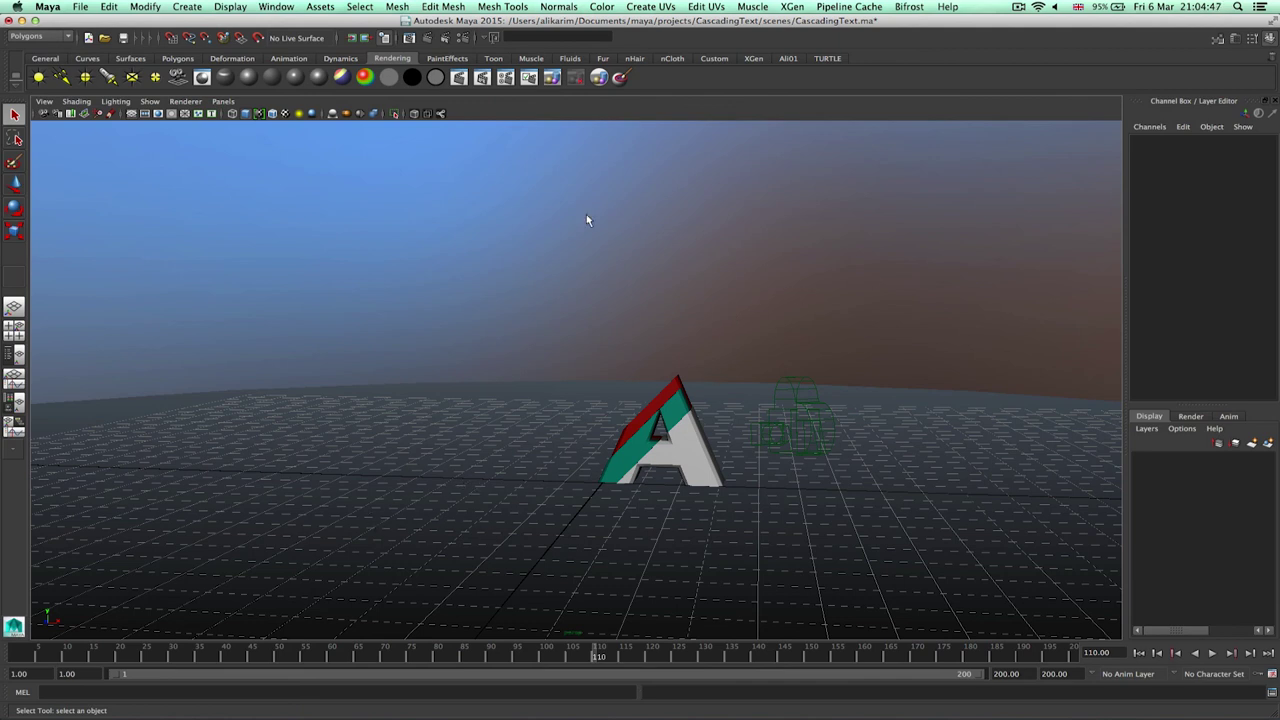
- Select the ground plane pPlane1 and show its useBackground1 shader, with Reflectivity and Shadow Mask at 0.000
left_click_drag(494, 186, 744, 266)
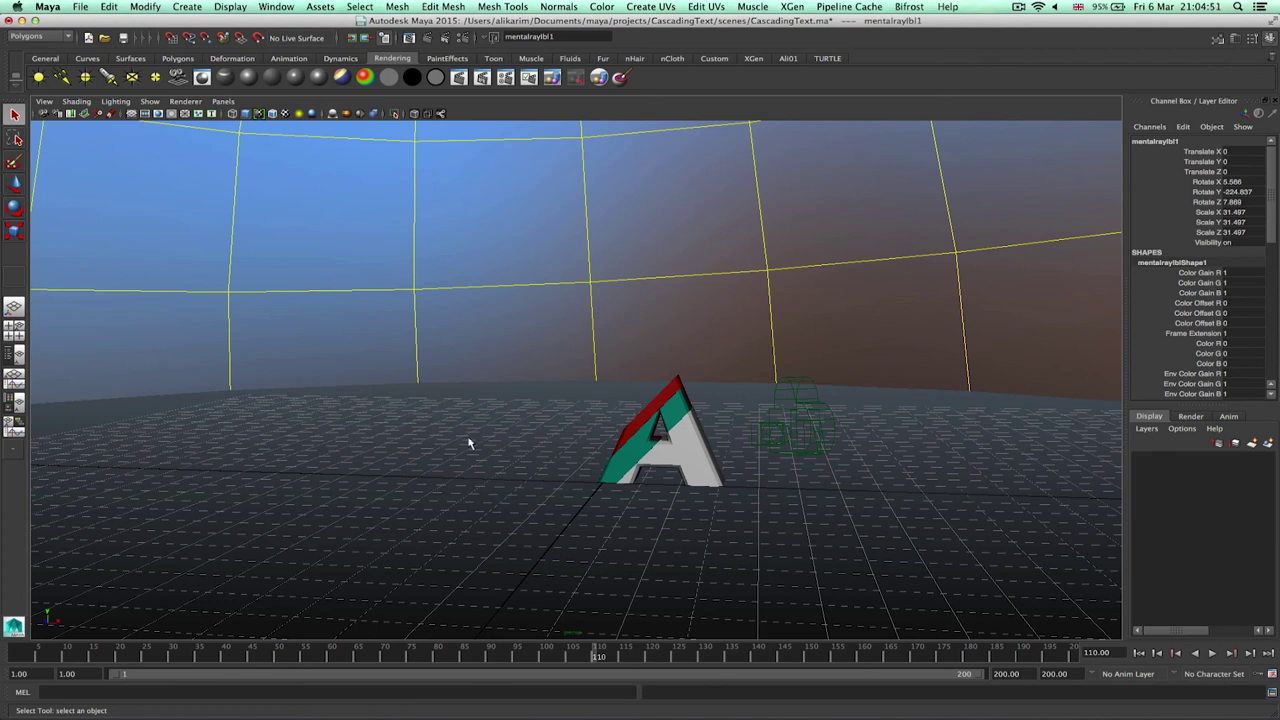
left_click_drag(494, 436, 486, 449, "alt")
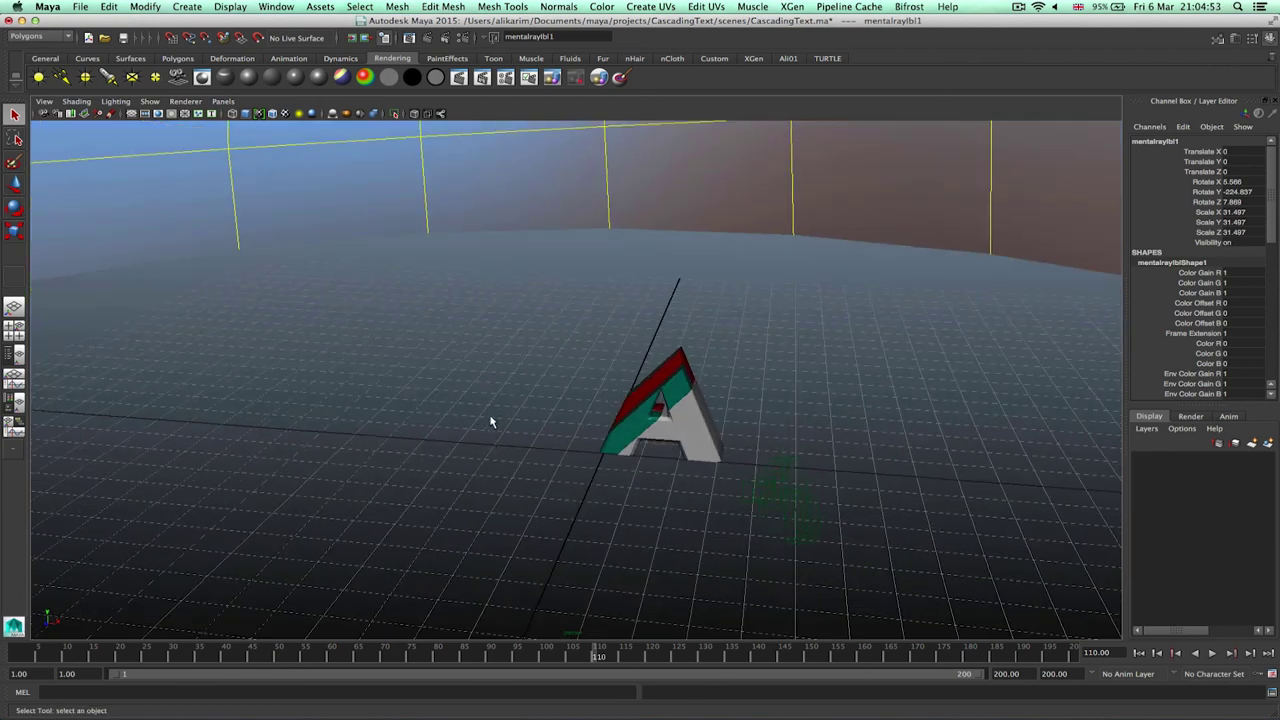
left_click(491, 443)
left_click(451, 403)
left_click(464, 411)
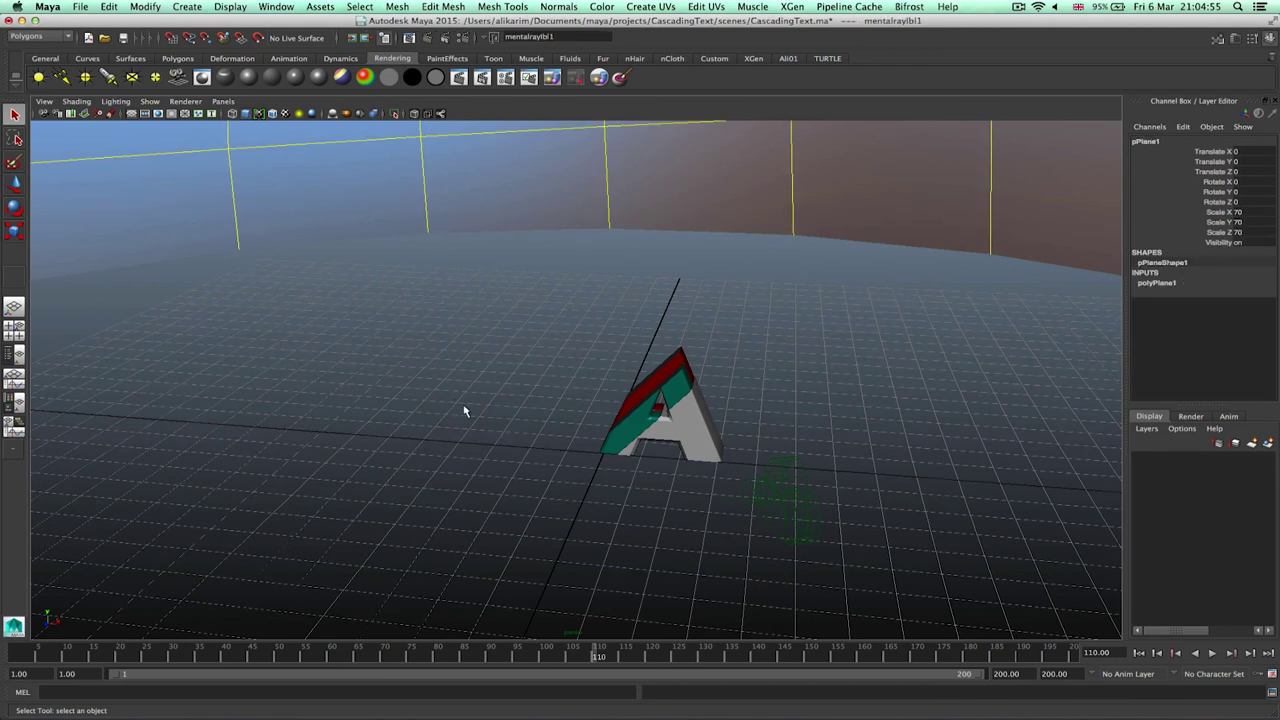
left_click(487, 443)
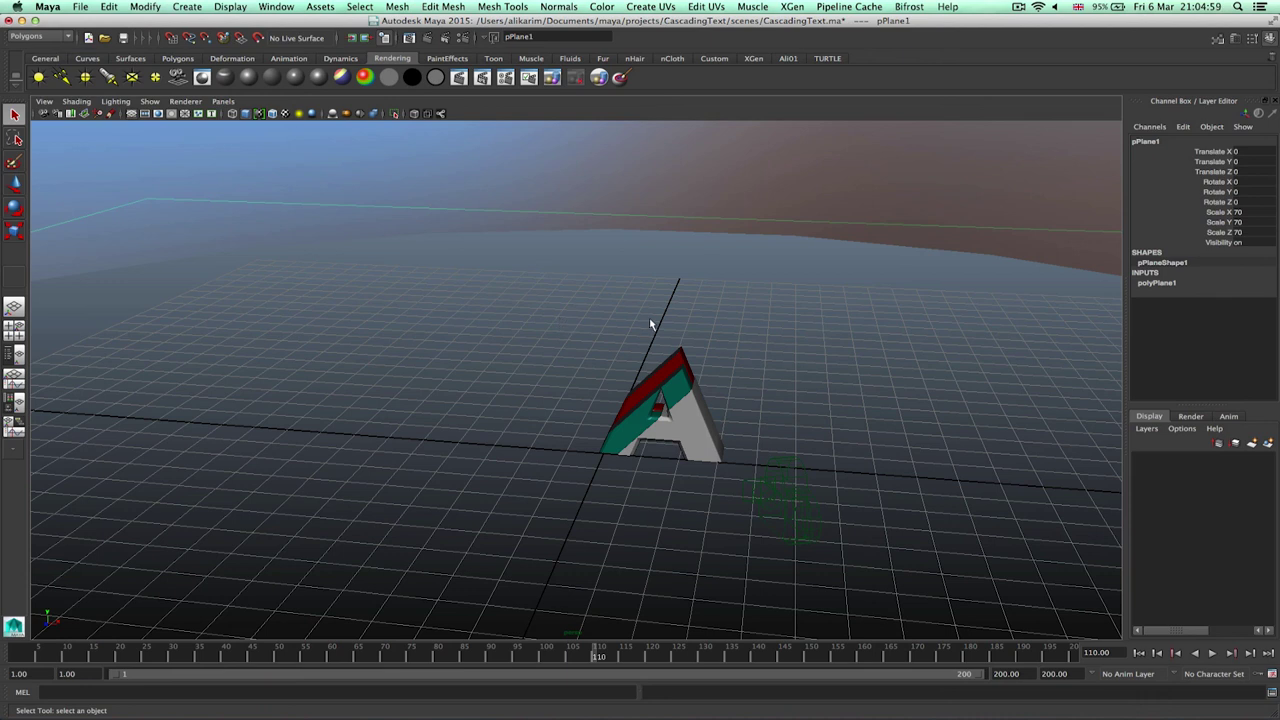
left_click_drag(786, 349, 833, 342, "alt")
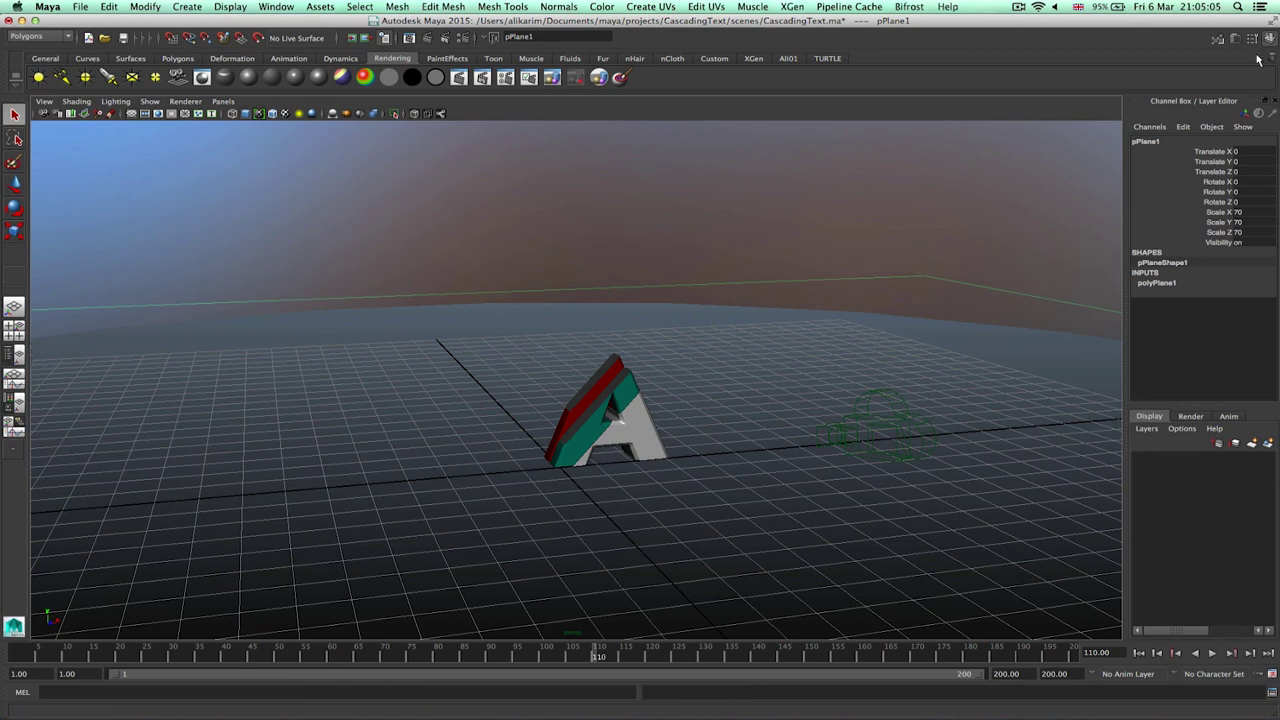
key("ctrl+a")
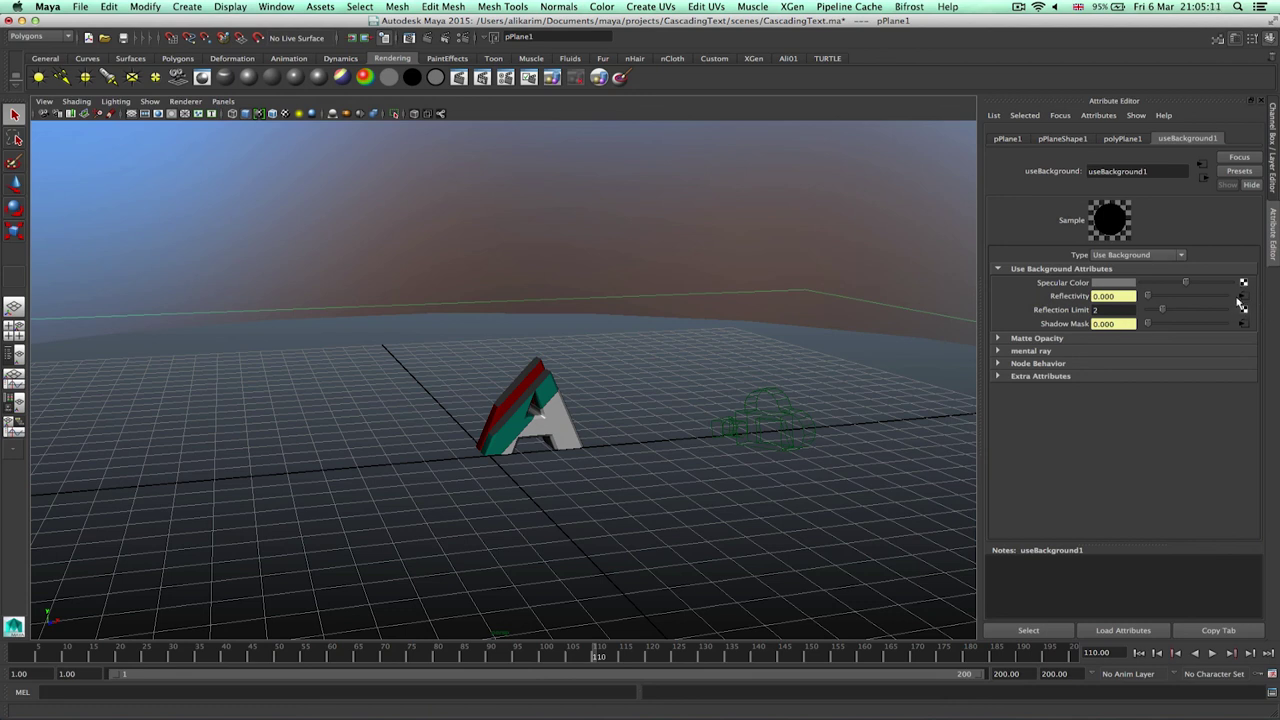
- Inspect the ramp8 background texture, then start a new scene without saving CascadingText
left_click(1244, 297)
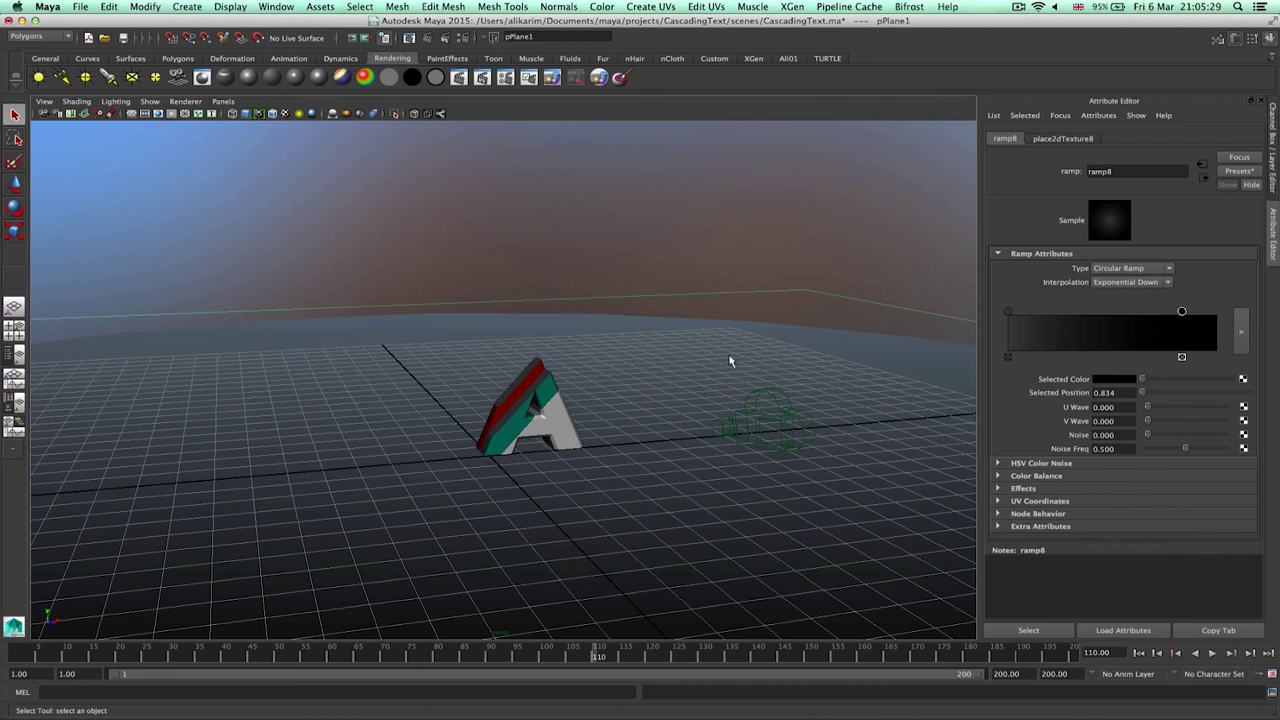
left_click(89, 38)
left_click(636, 375)
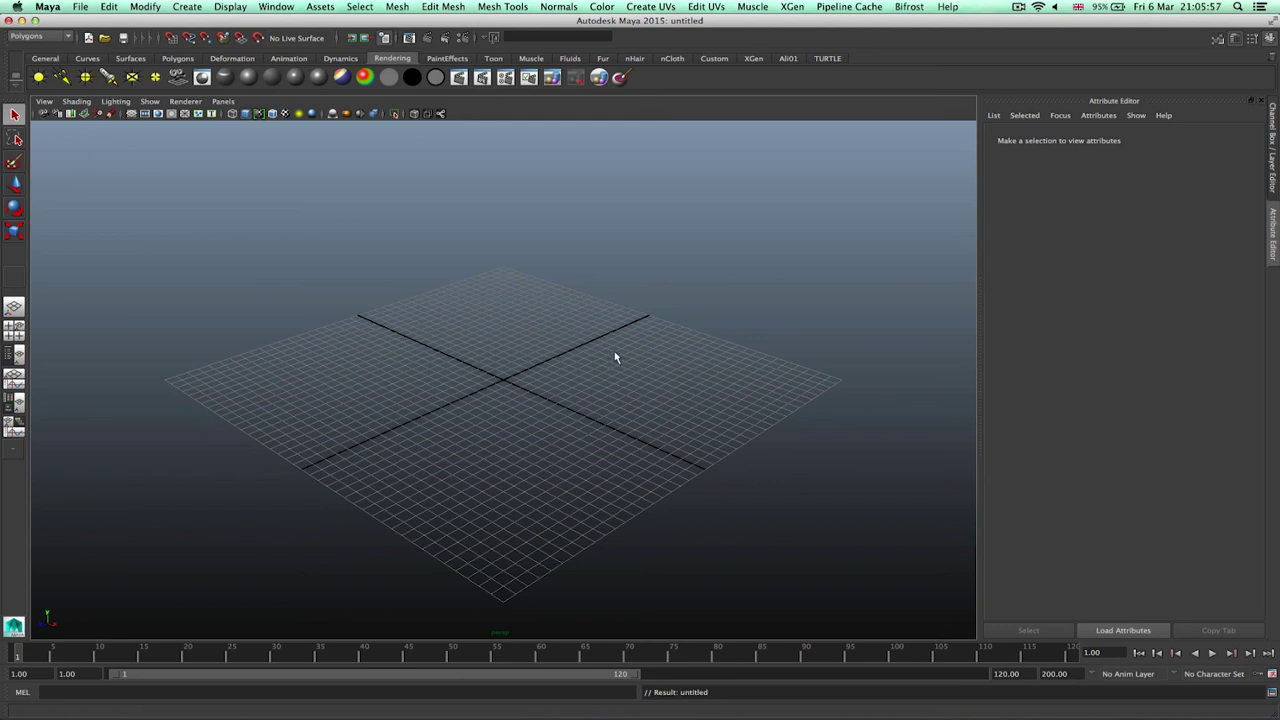
- Create a polygon plane at the origin and scale it to 70 on all axes
left_click(178, 58)
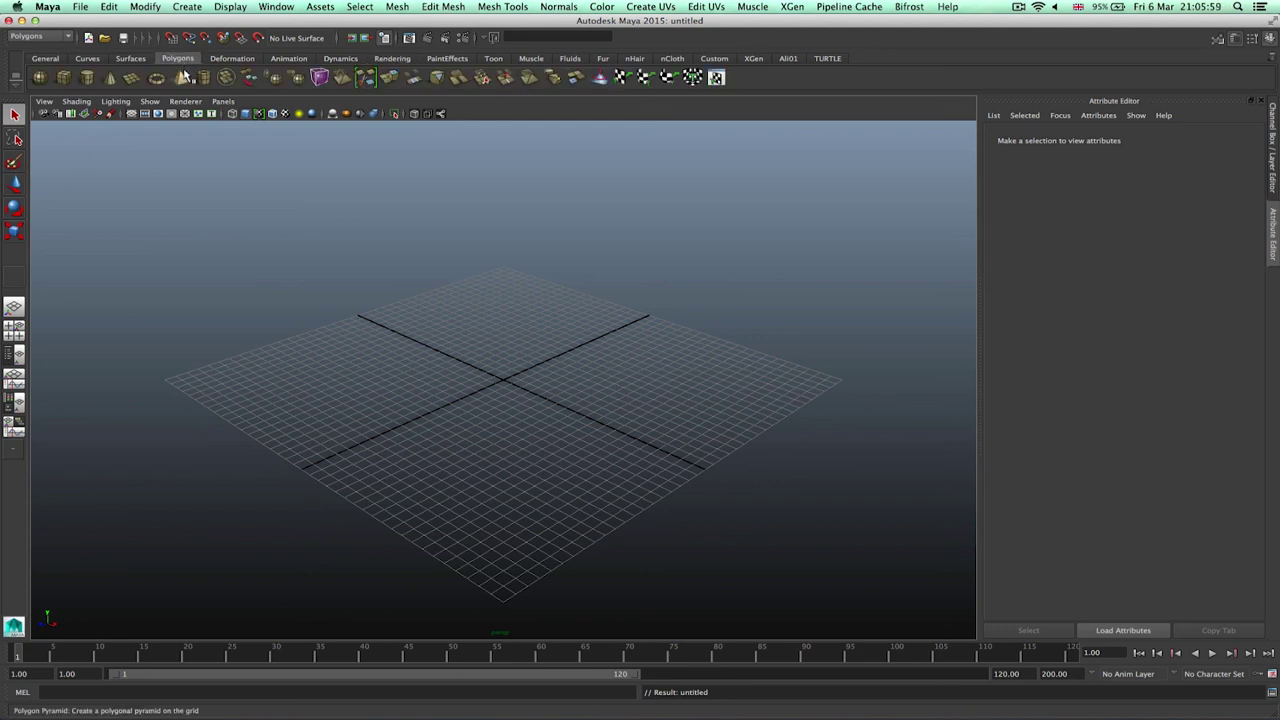
left_click(131, 78)
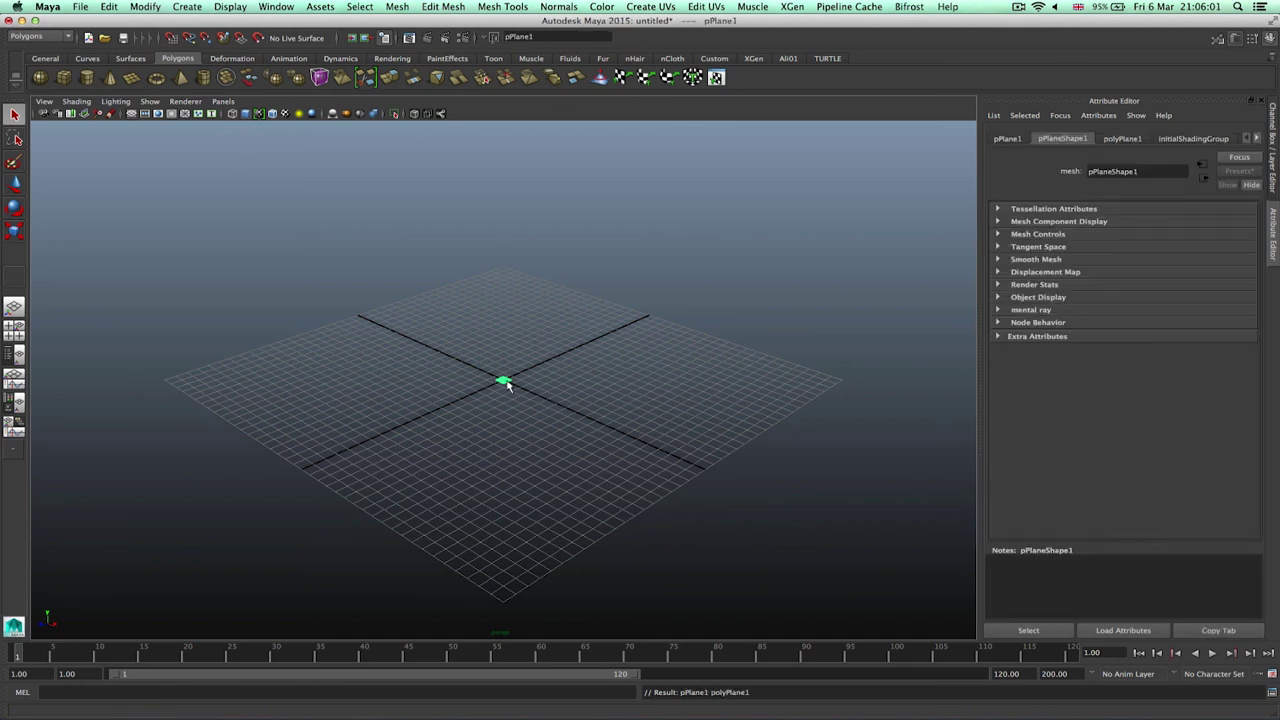
key("ctrl+a")
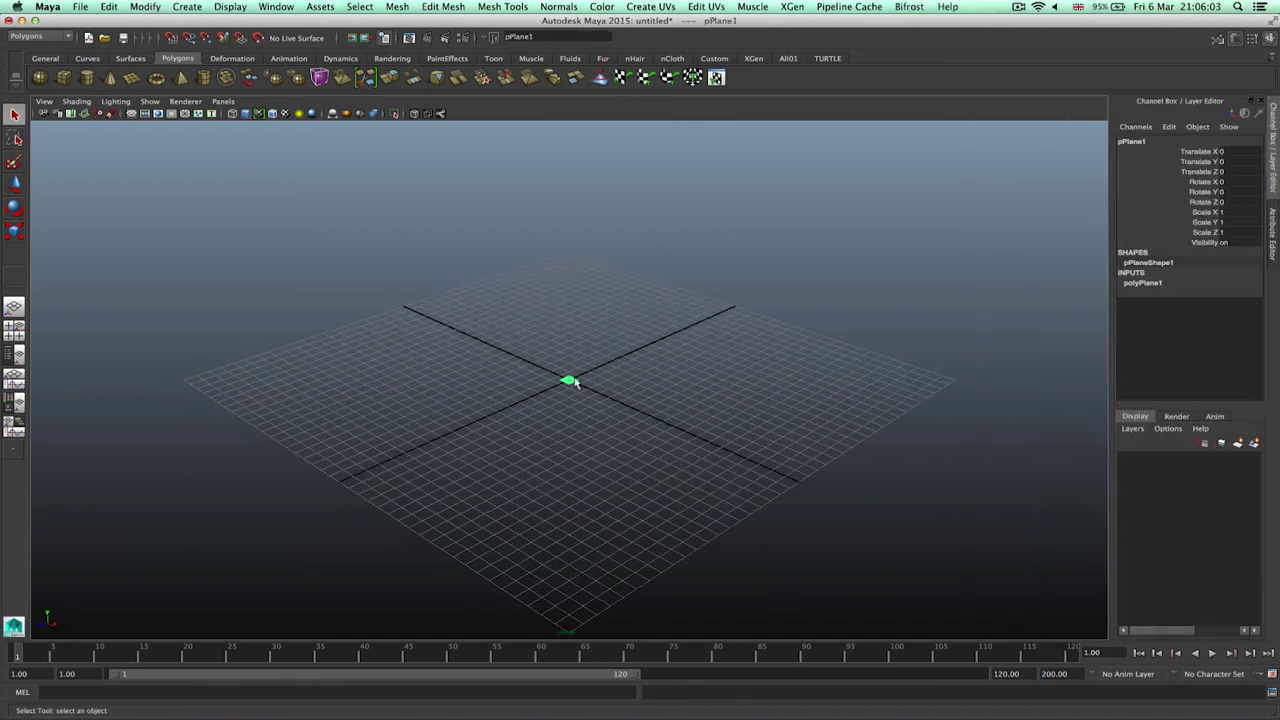
key("r")
left_click_drag(570, 381, 1238, 200)
left_click(1235, 212)
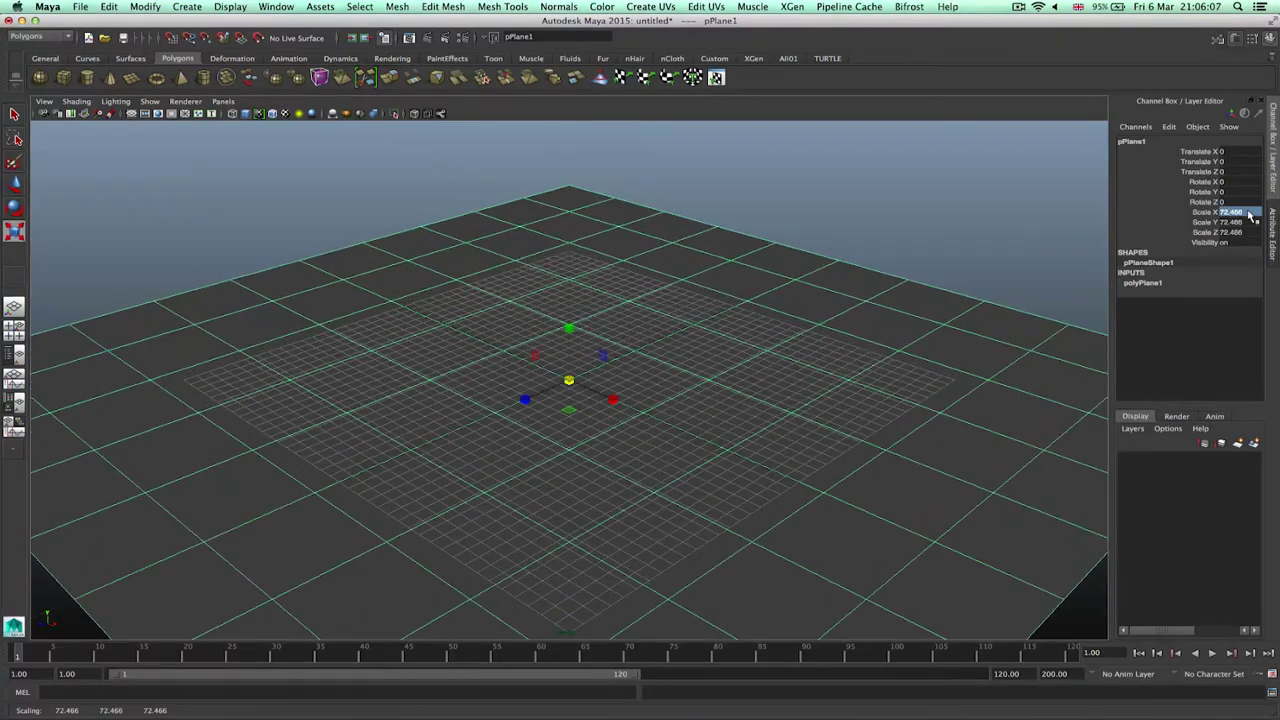
left_click(1247, 231, "shift")
type("70")
key("Return")
- Set the plane's Subdivisions Width and Height to 1
left_click(1160, 283)
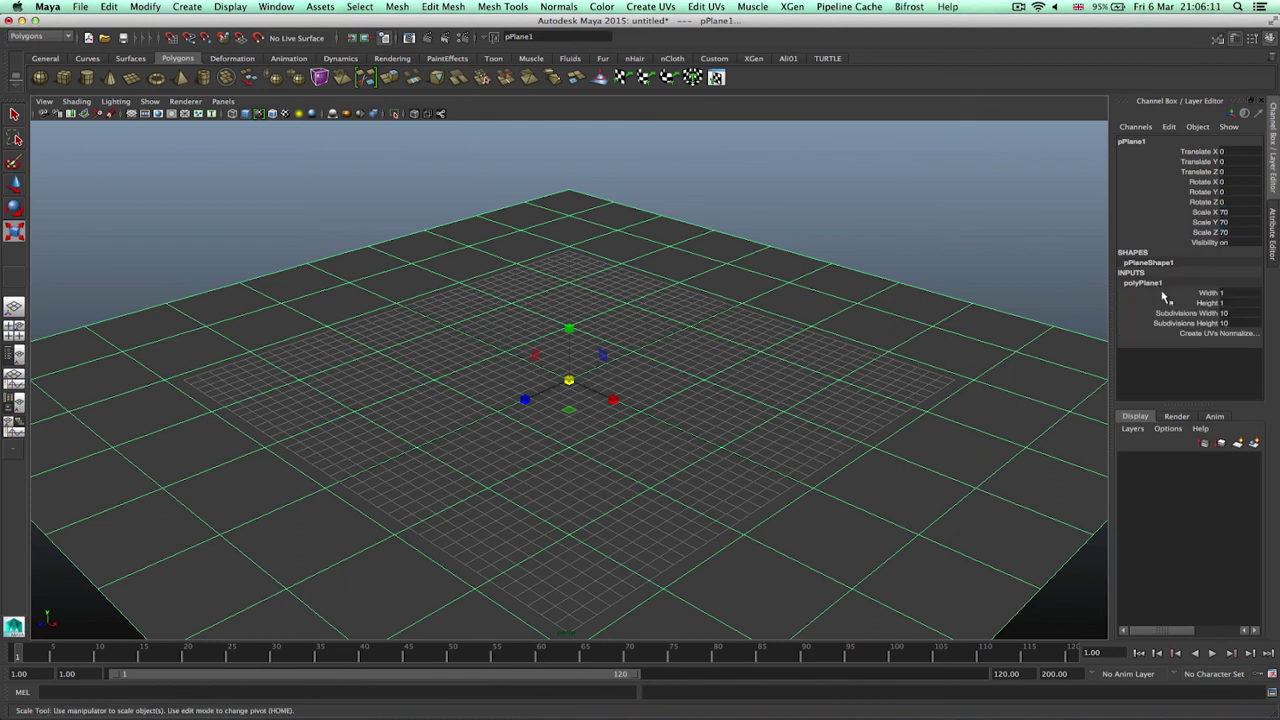
left_click(1232, 312)
type("1")
key("Return")
left_click(1237, 323)
type("1")
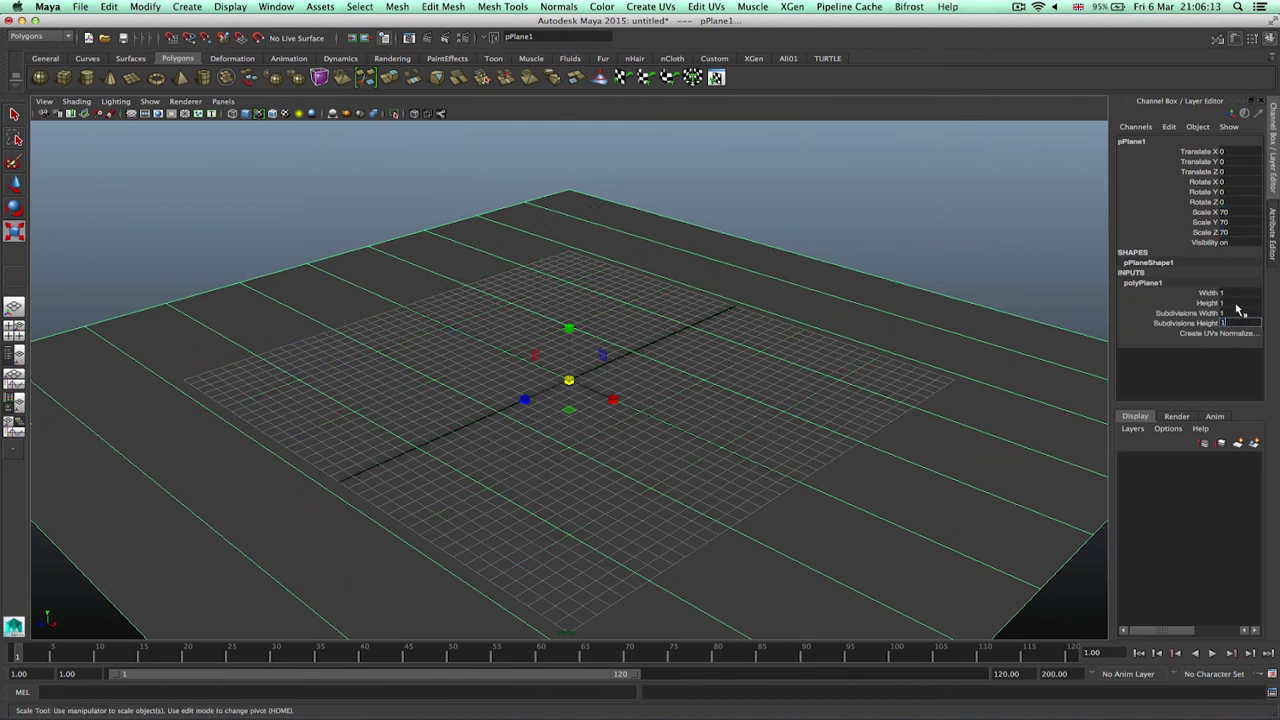
key("Return")
left_click(1237, 302)
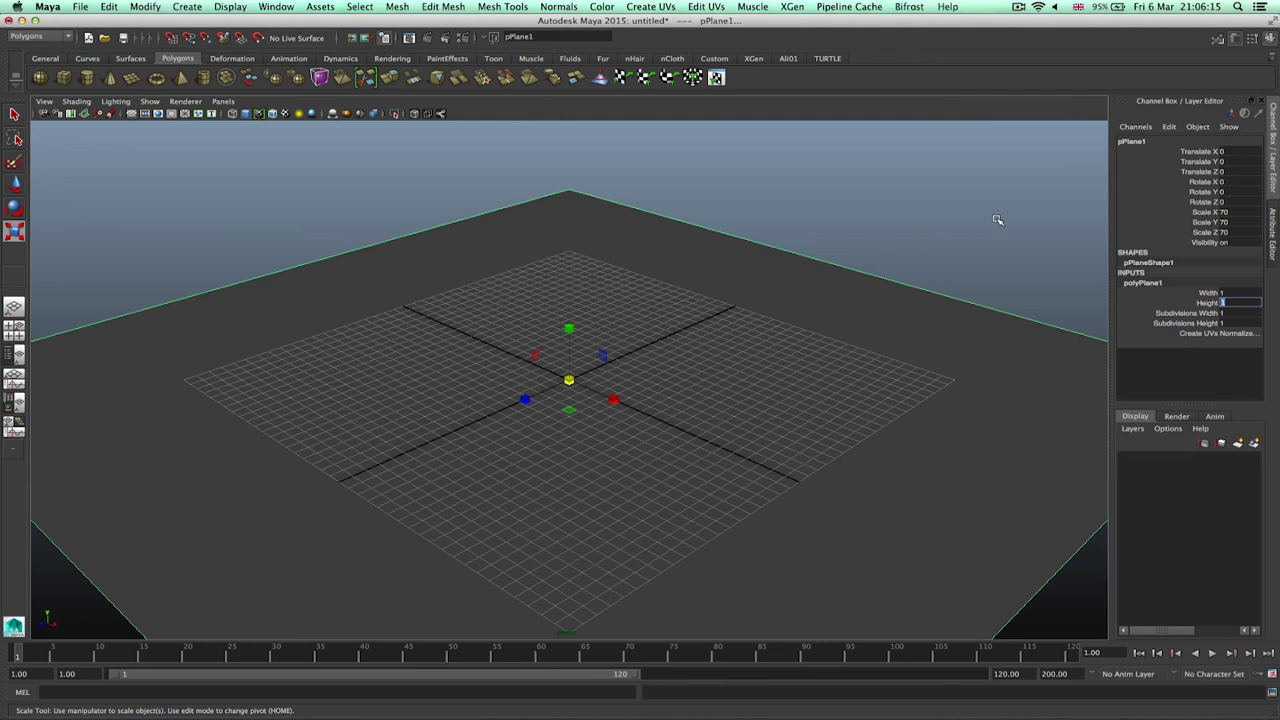
left_click(997, 220)
- Assign a new Use Background material (useBackground1) to the plane
left_click_drag(574, 300, 632, 331)
left_click(490, 236)
right_click_drag(480, 240, 607, 588)
key("ctrl+a")
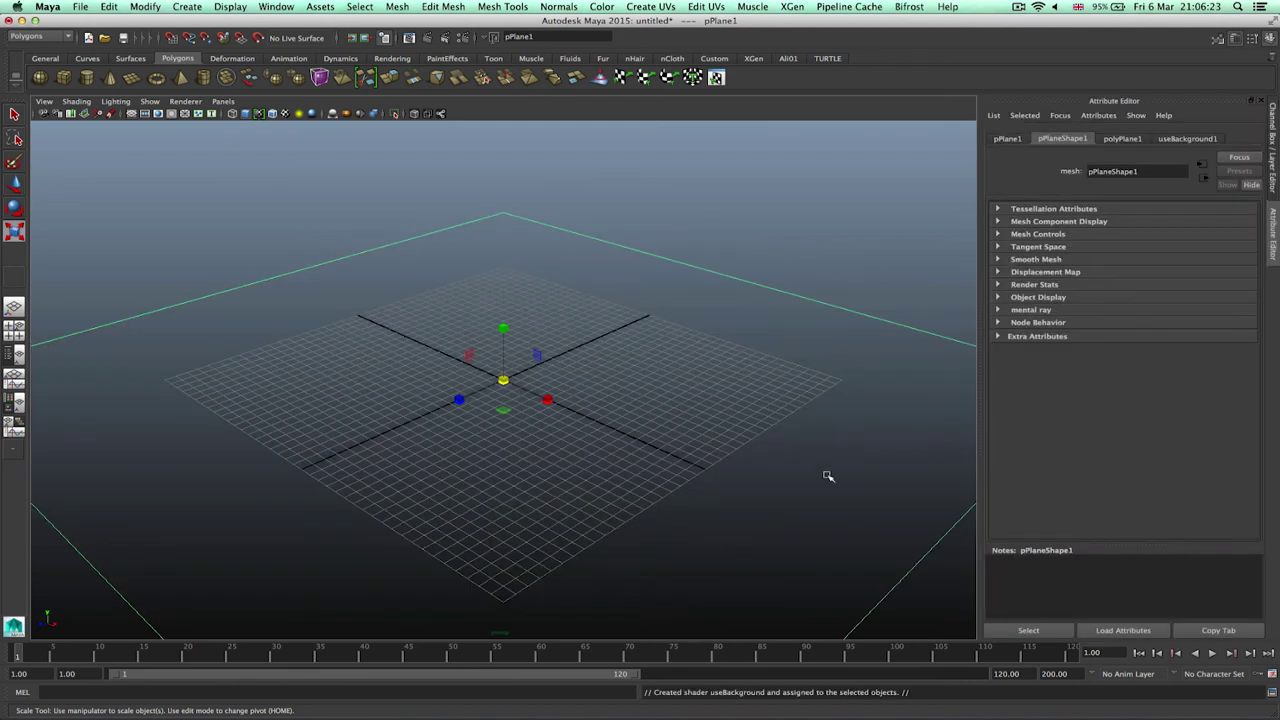
left_click(1190, 140)
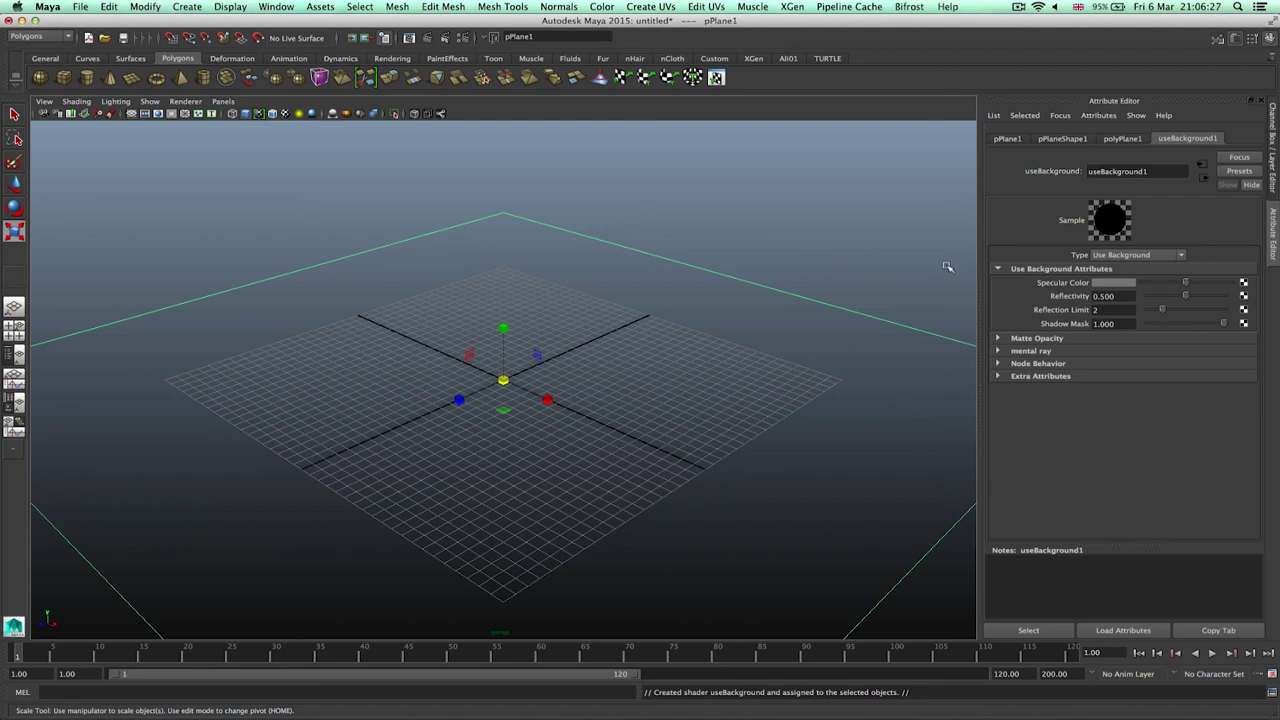
left_click(759, 235)
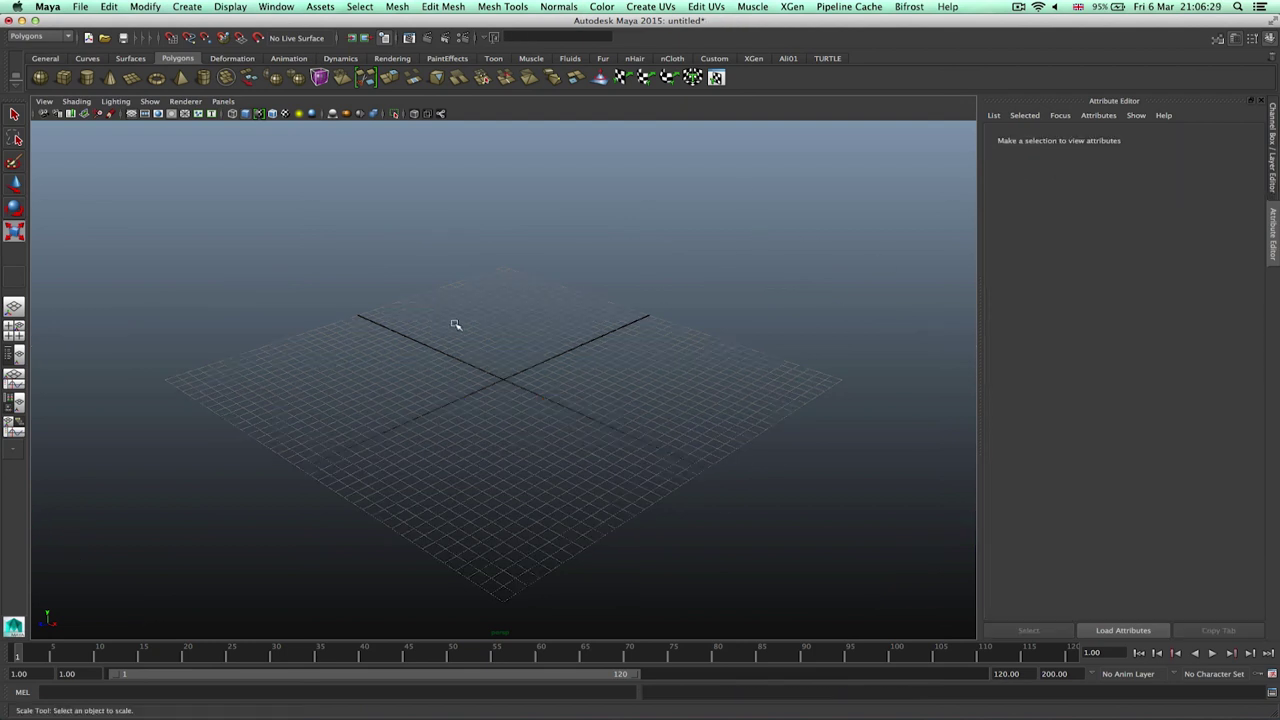
- Create a polygon sphere, scale it up and raise it about 2.5 units above the ground plane
left_click(40, 80)
key("r")
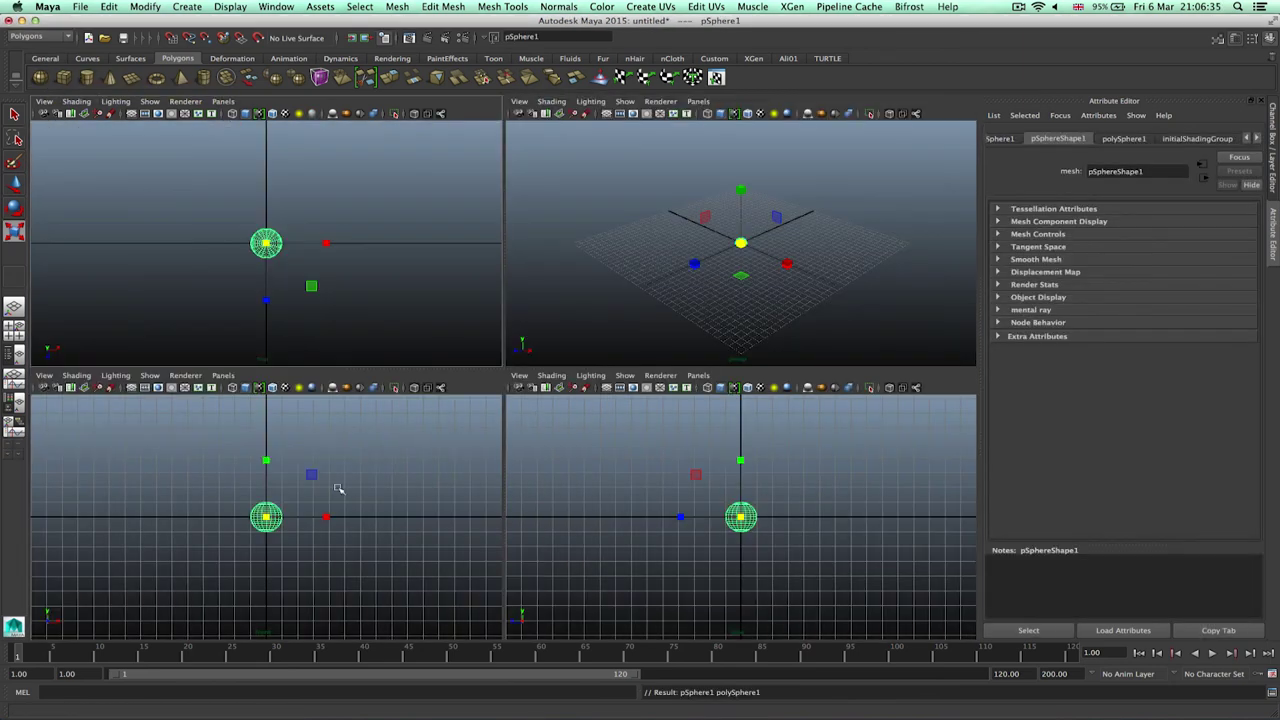
key("space")
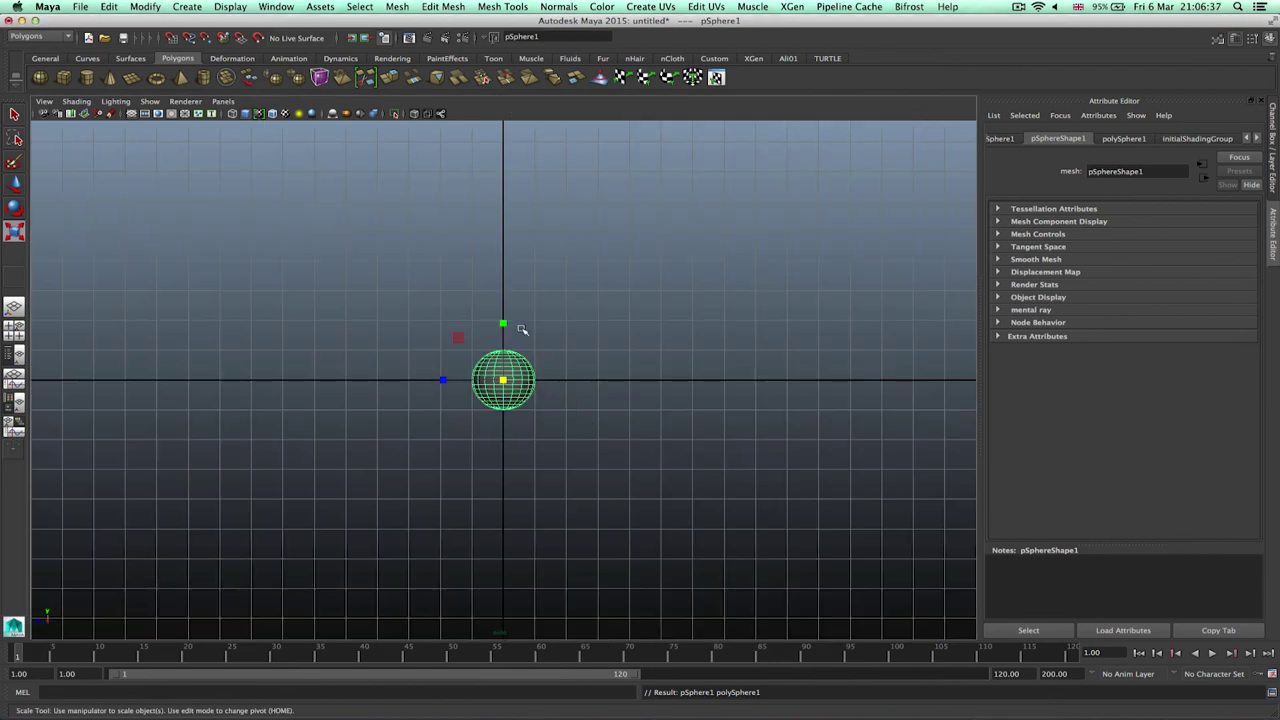
key("w")
left_click_drag(507, 322, 531, 223)
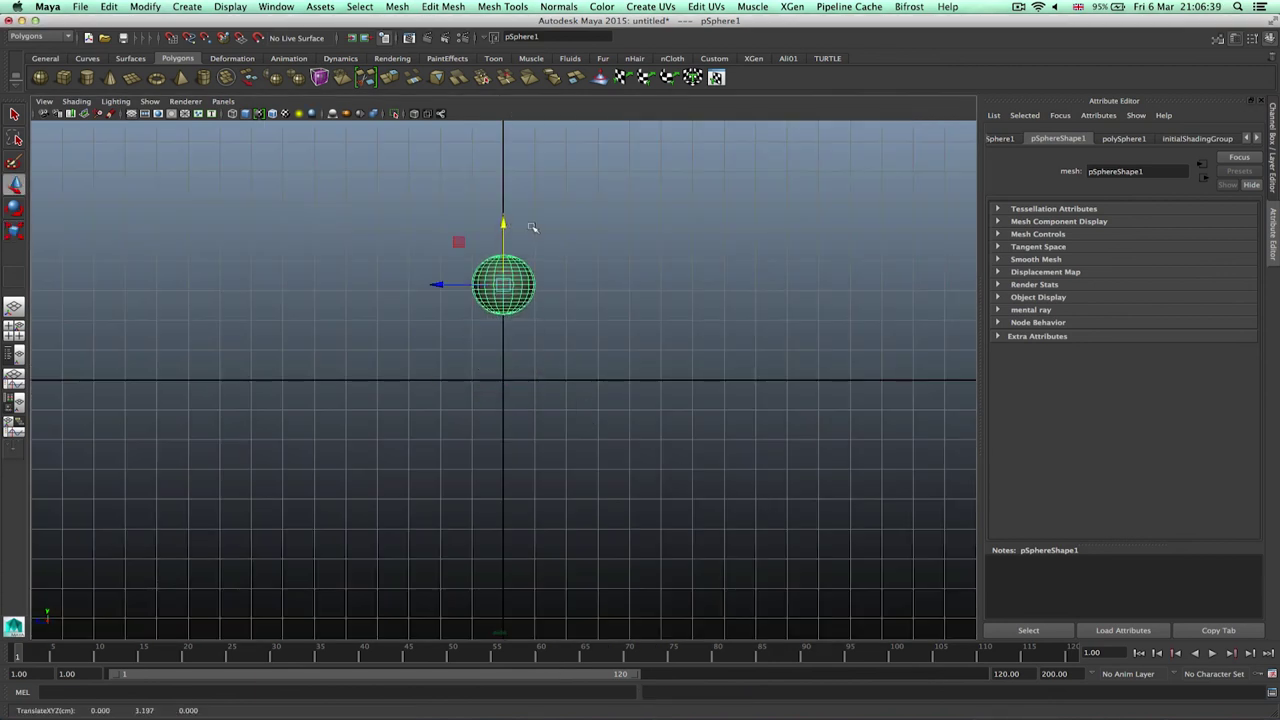
key("r")
left_click_drag(504, 285, 583, 271)
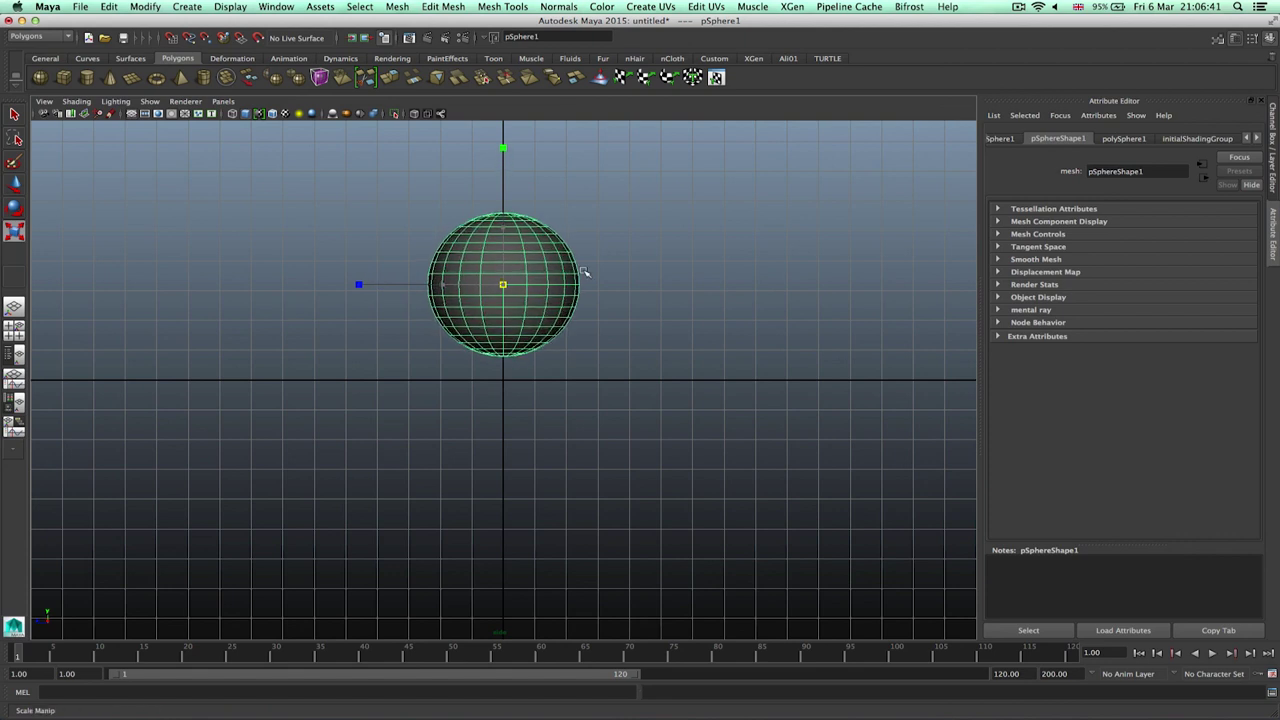
key("w")
left_click_drag(503, 221, 503, 240)
key("space")
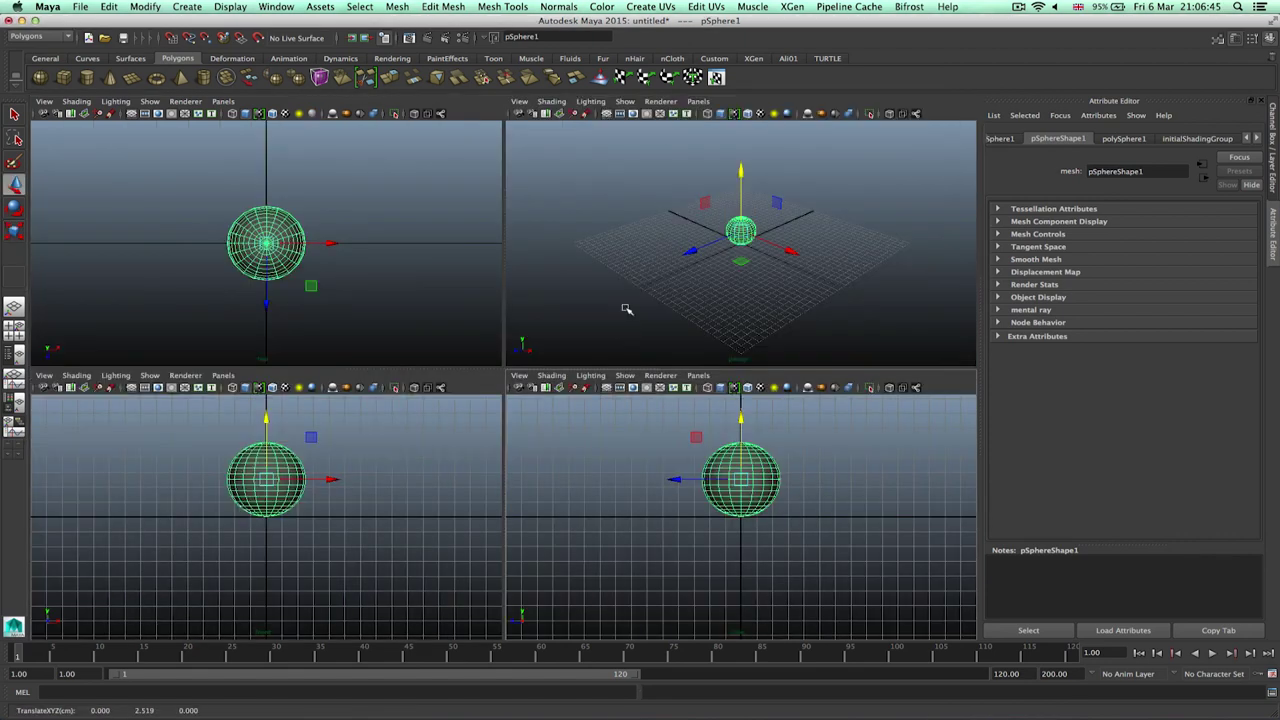
key("space")
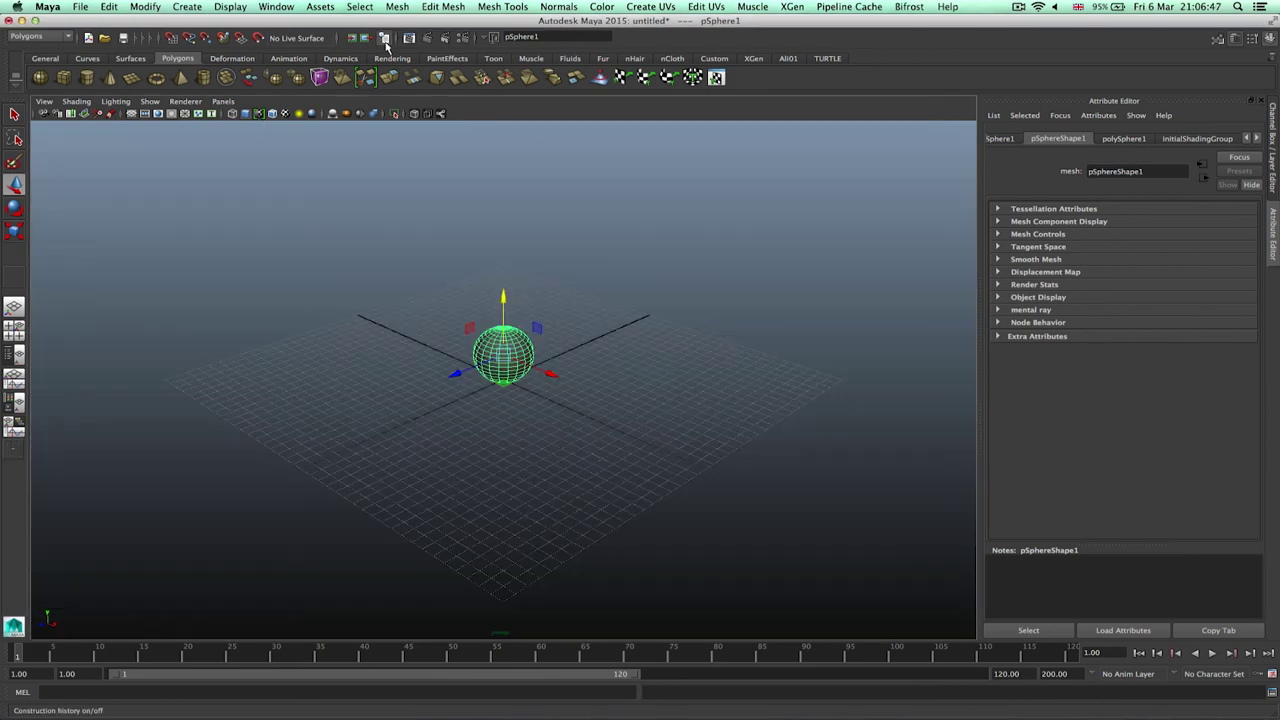
- Render a quick preview of the current frame
left_click(419, 37)
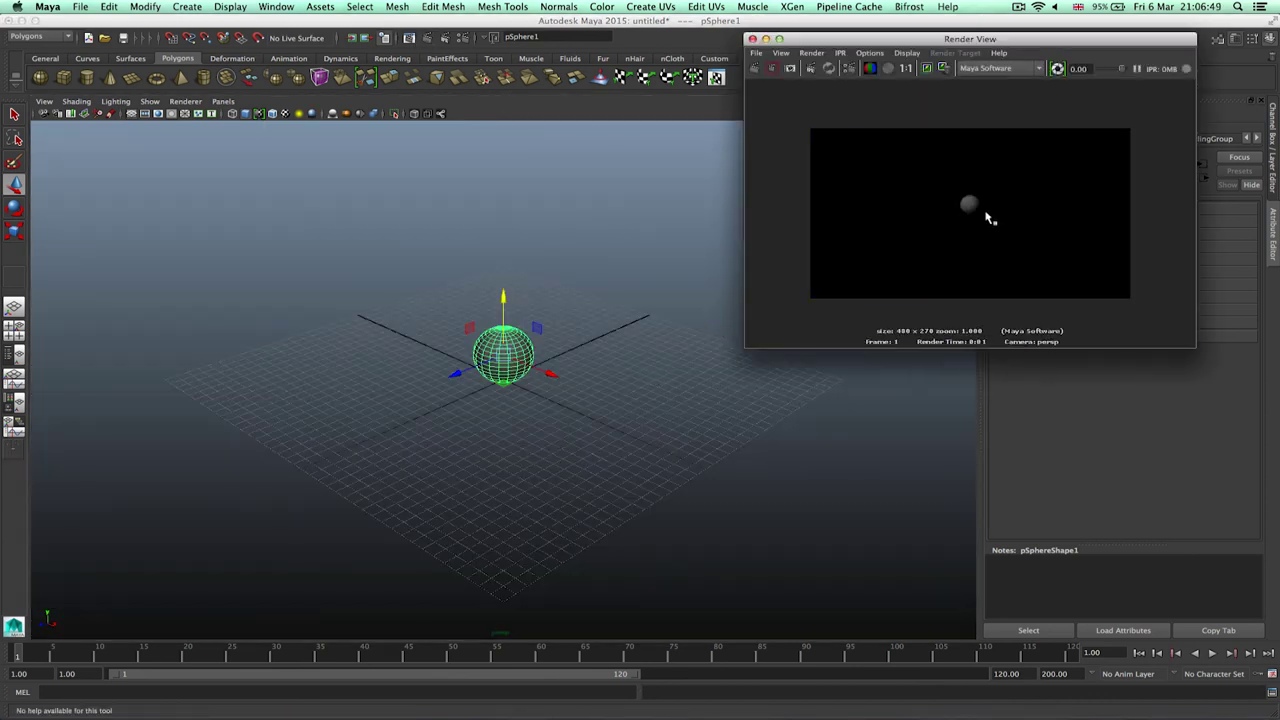
left_click(753, 39)
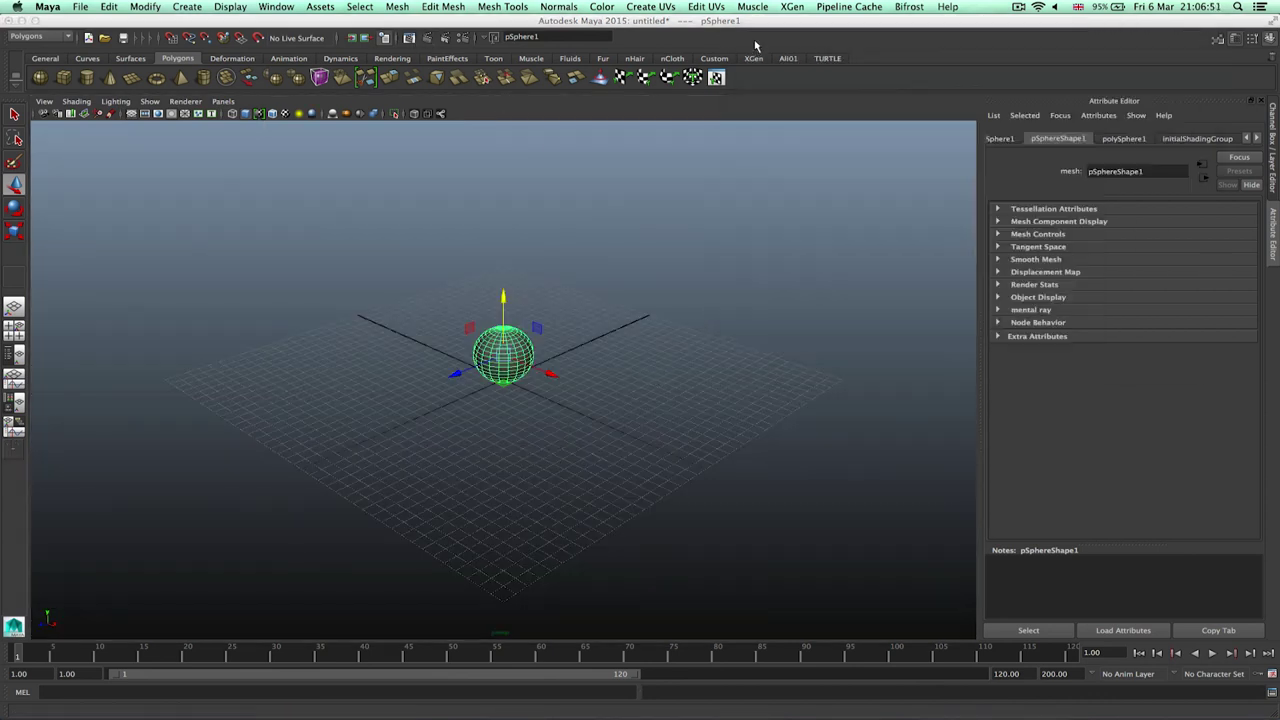
left_click(668, 279)
- Assign a new Blinn material to the sphere and make its colour dark red
left_click(511, 358)
right_click(513, 362)
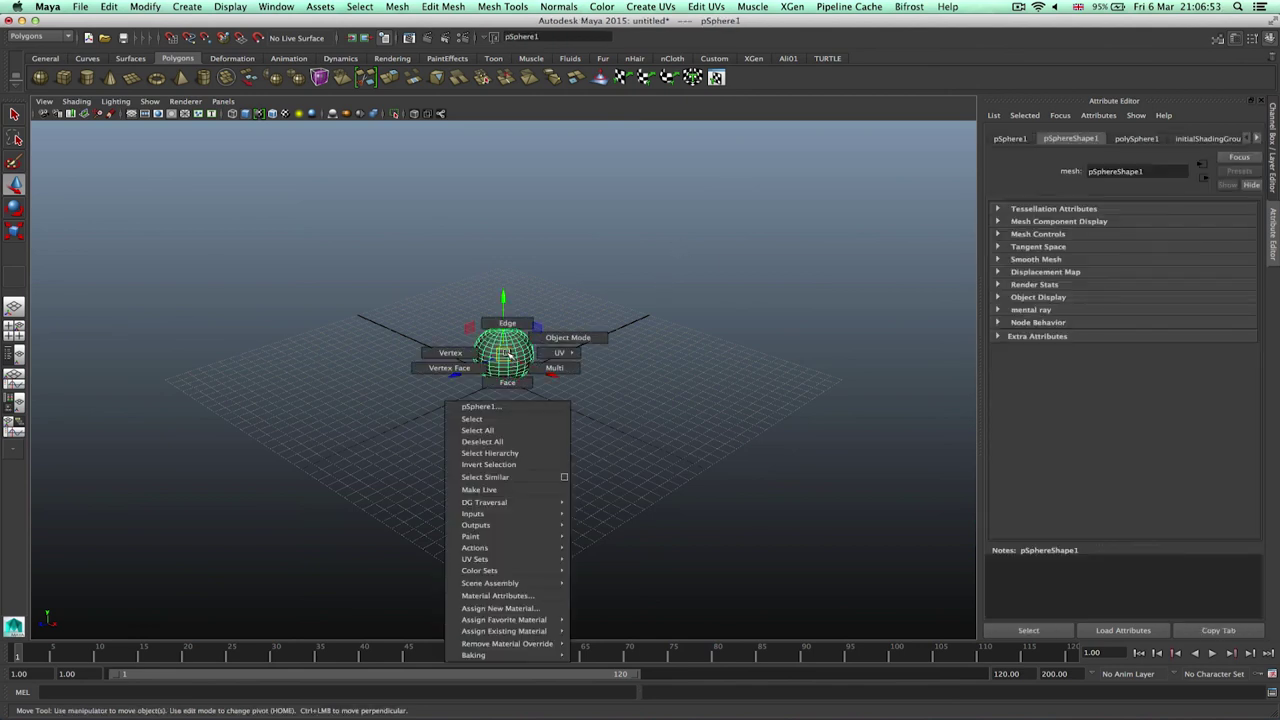
mouse_move(530, 620)
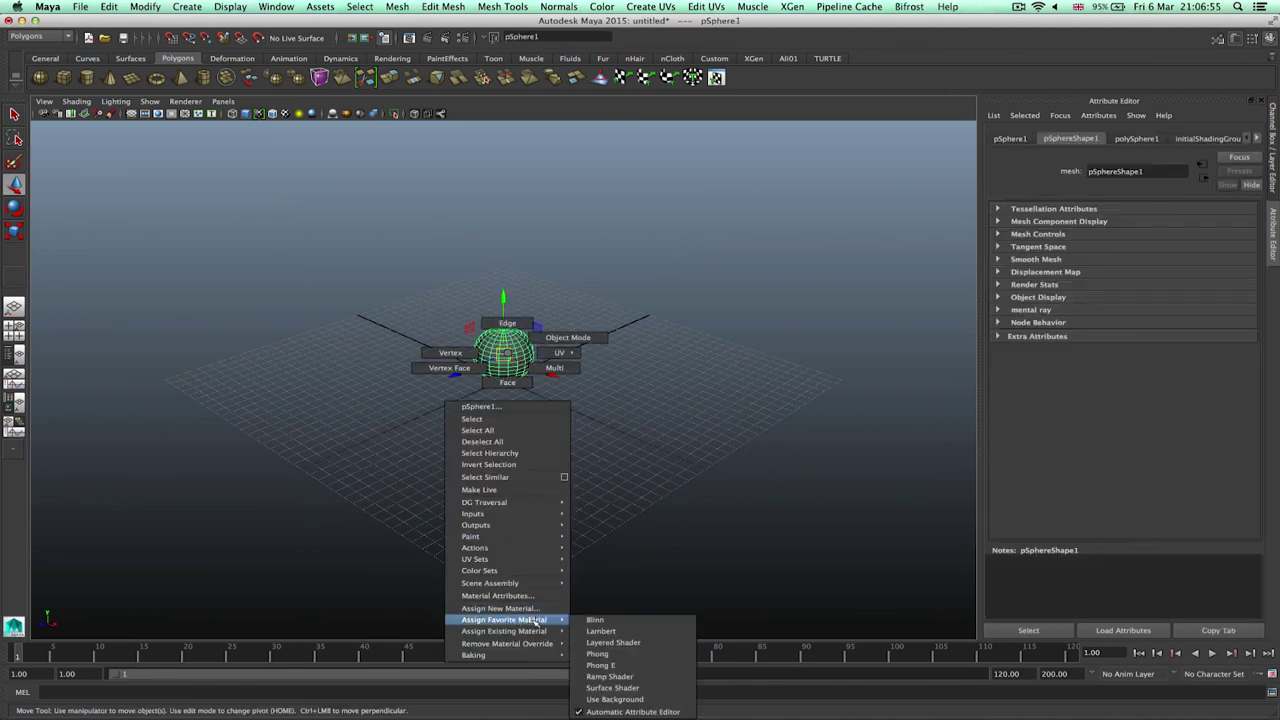
left_click(598, 620)
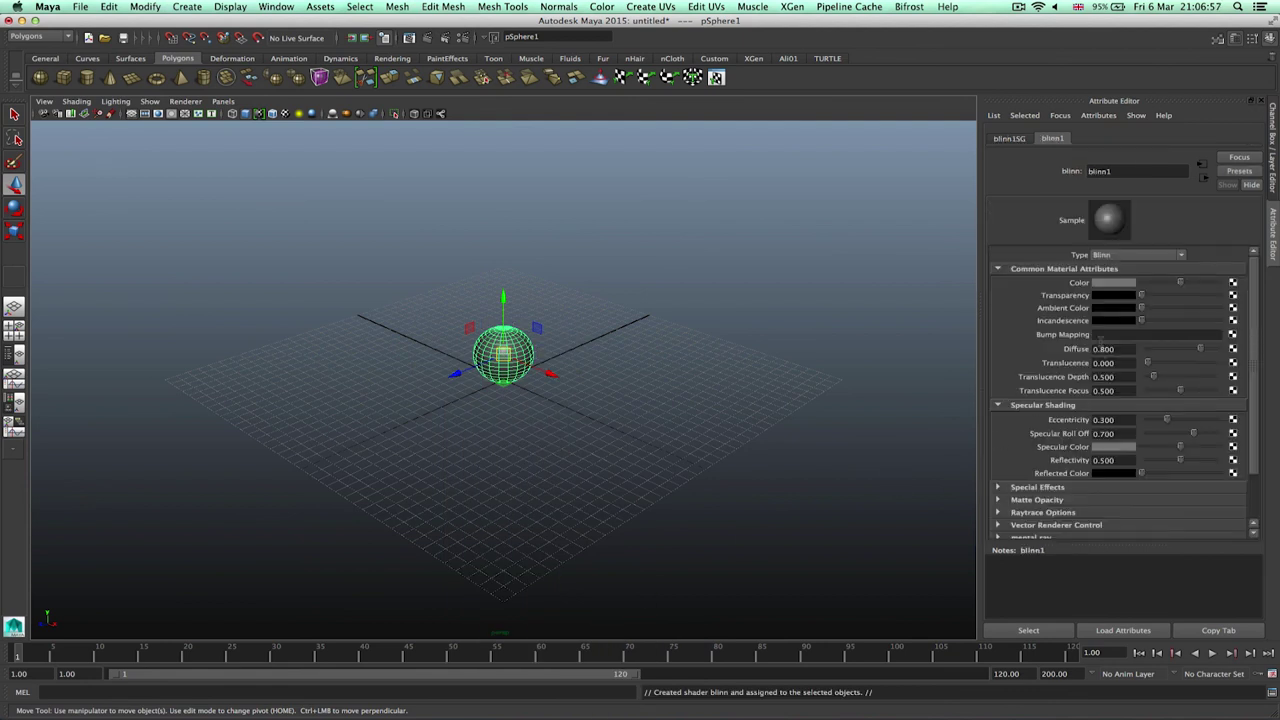
left_click(1107, 284)
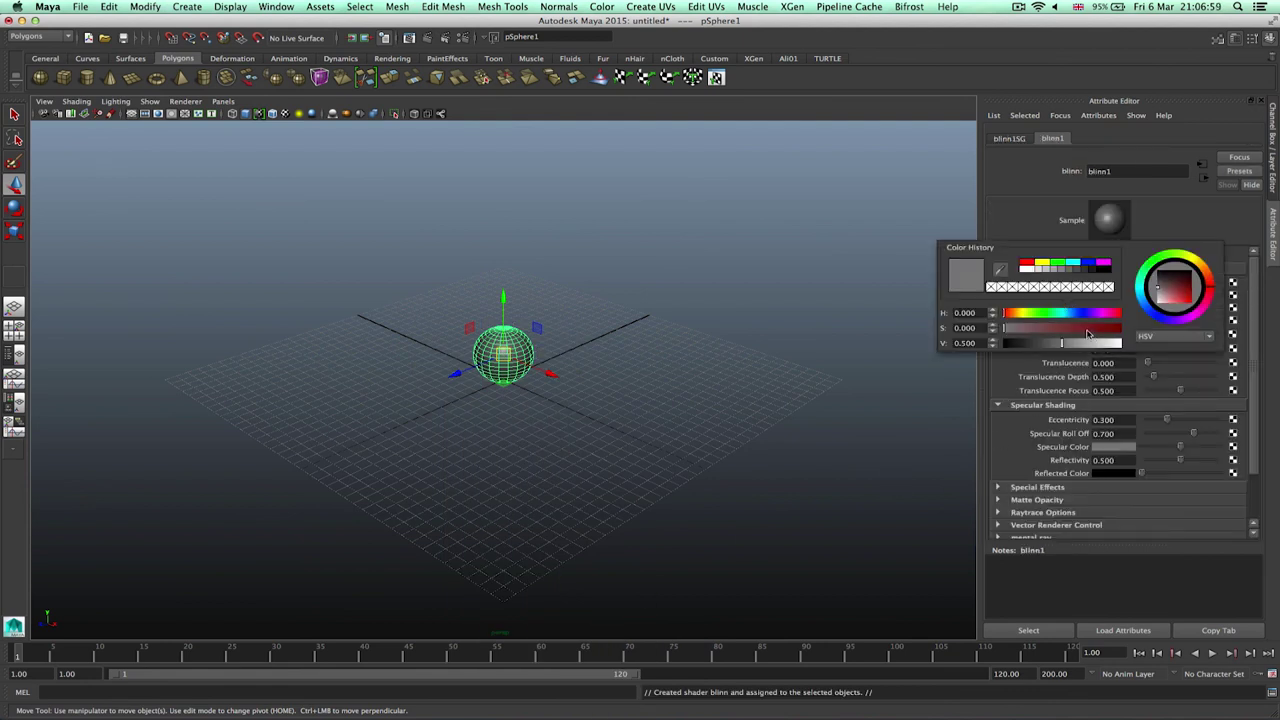
left_click_drag(1089, 331, 1060, 344)
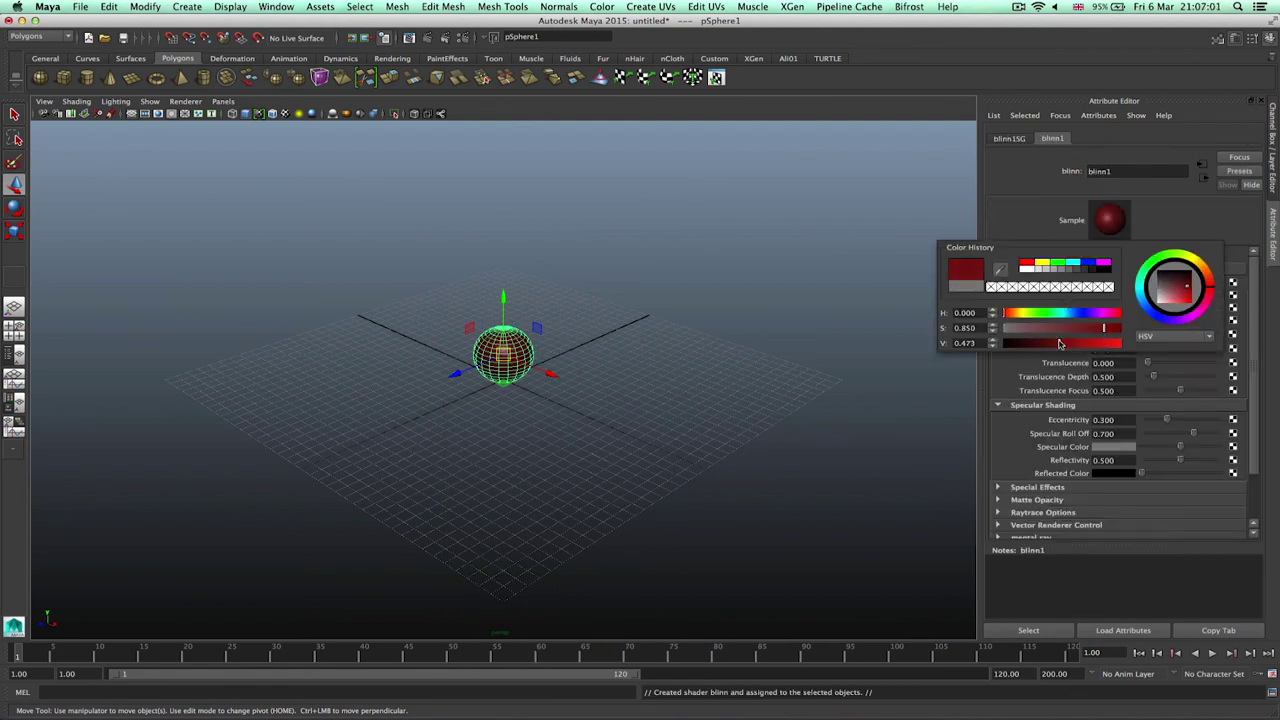
left_click(796, 197)
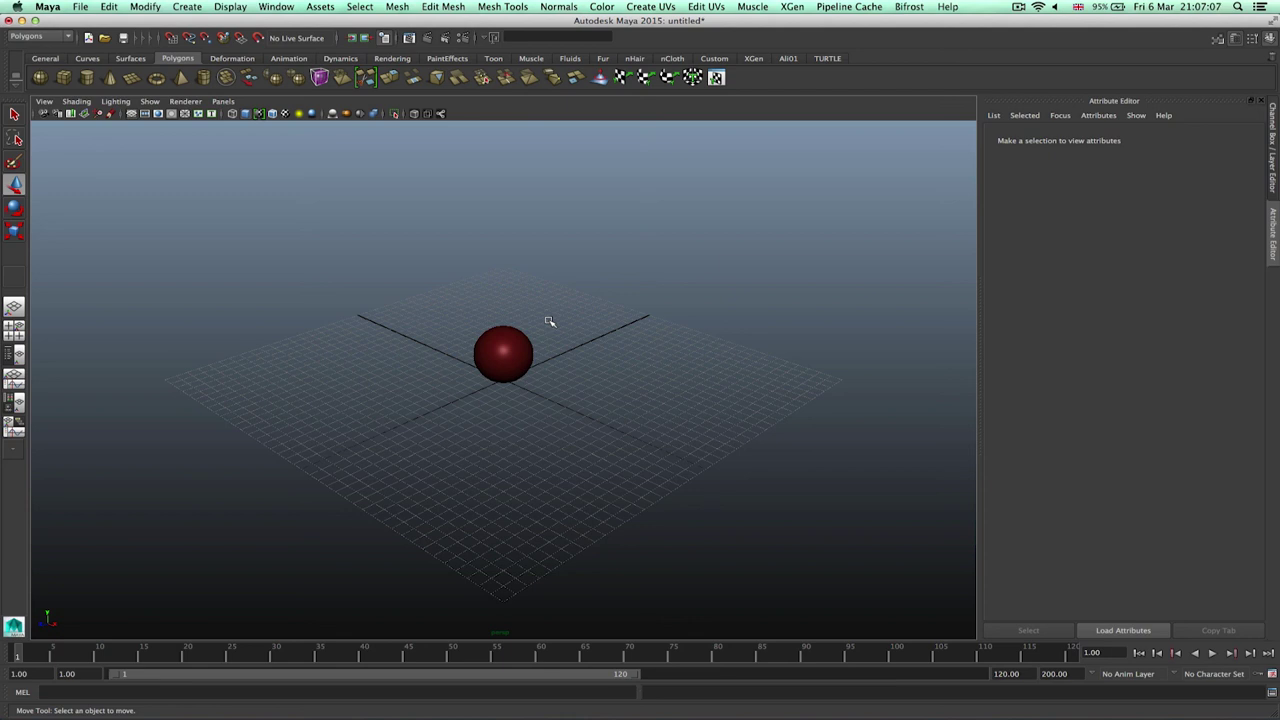
- Create a new camera and move it to the lower left of the sphere
left_click(185, 7)
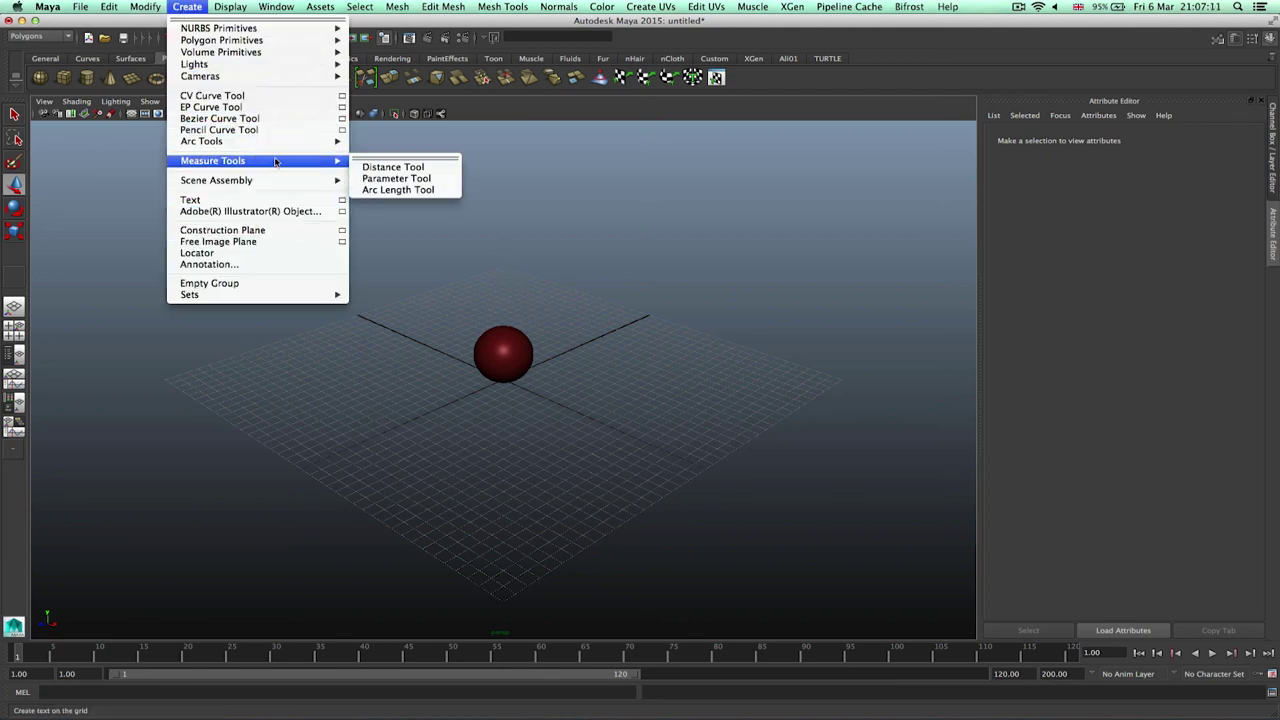
mouse_move(303, 82)
left_click(420, 85)
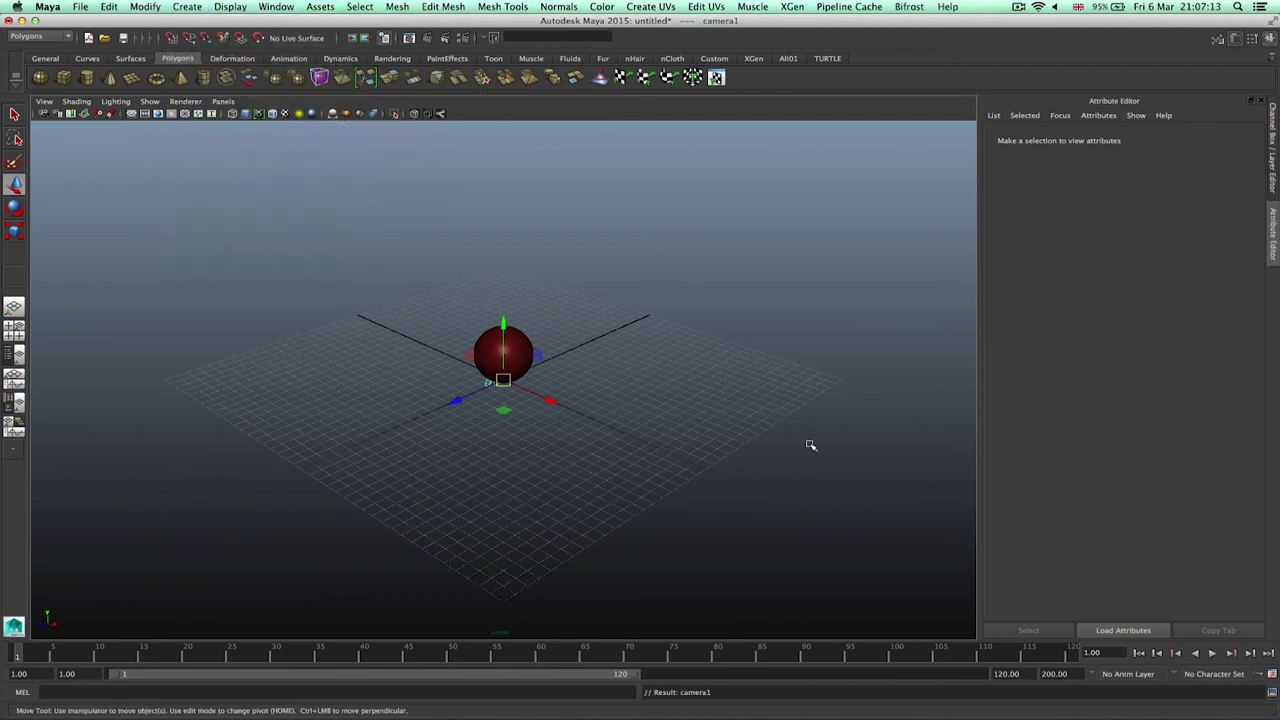
left_click_drag(474, 378, 405, 362)
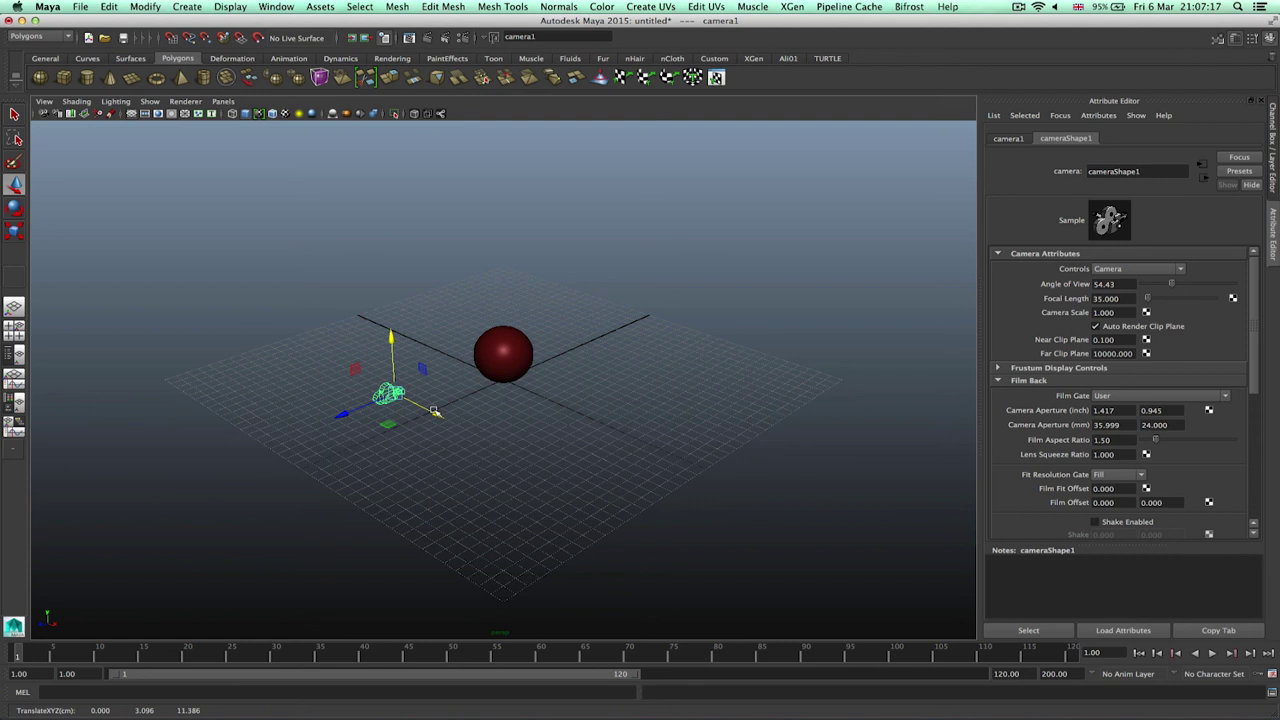
left_click(344, 412)
- Add an image plane to the camera from its Environment settings
left_click(1273, 236)
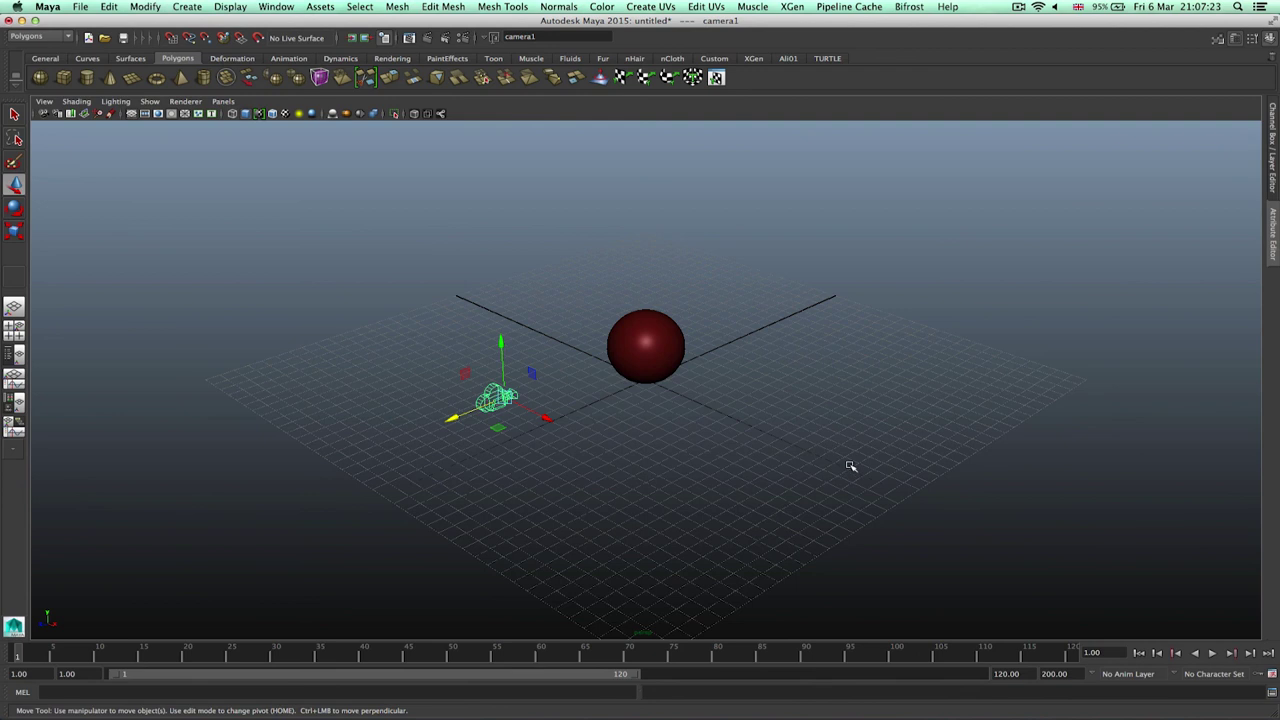
left_click(1269, 38)
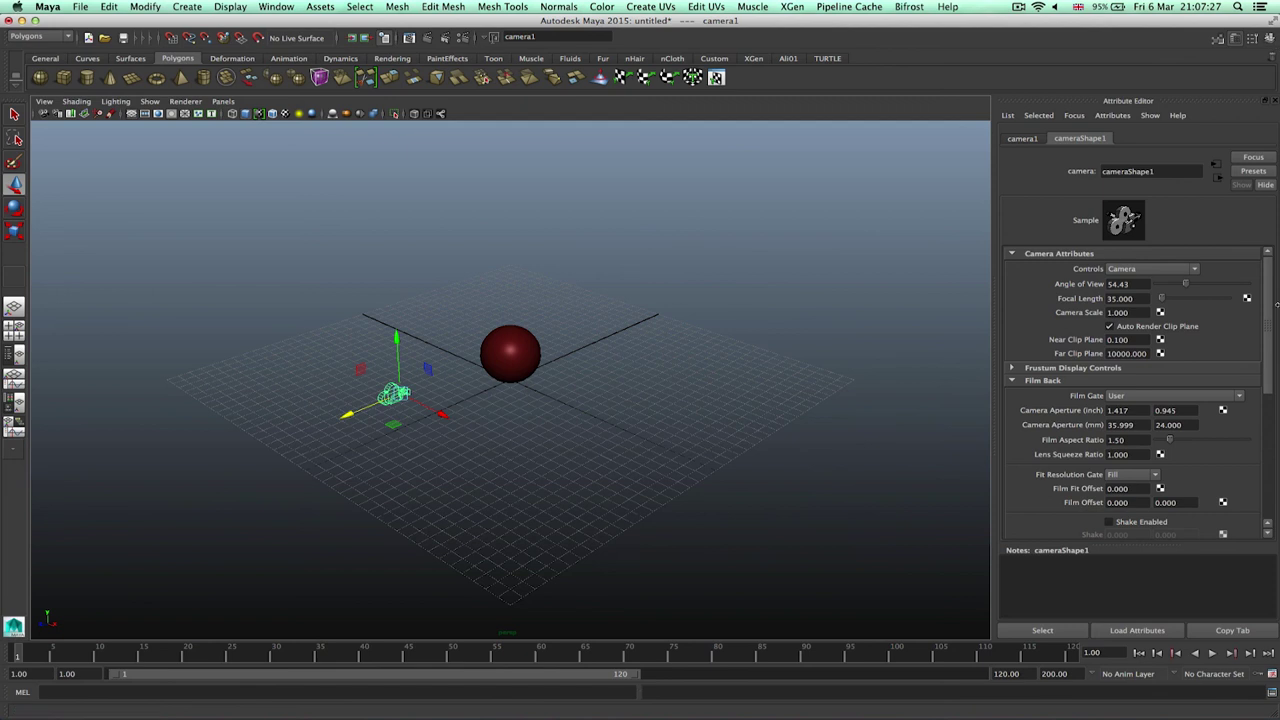
mouse_move(1270, 306)
left_mouse_down()
mouse_move(1268, 350)
mouse_move(1262, 320)
left_mouse_up()
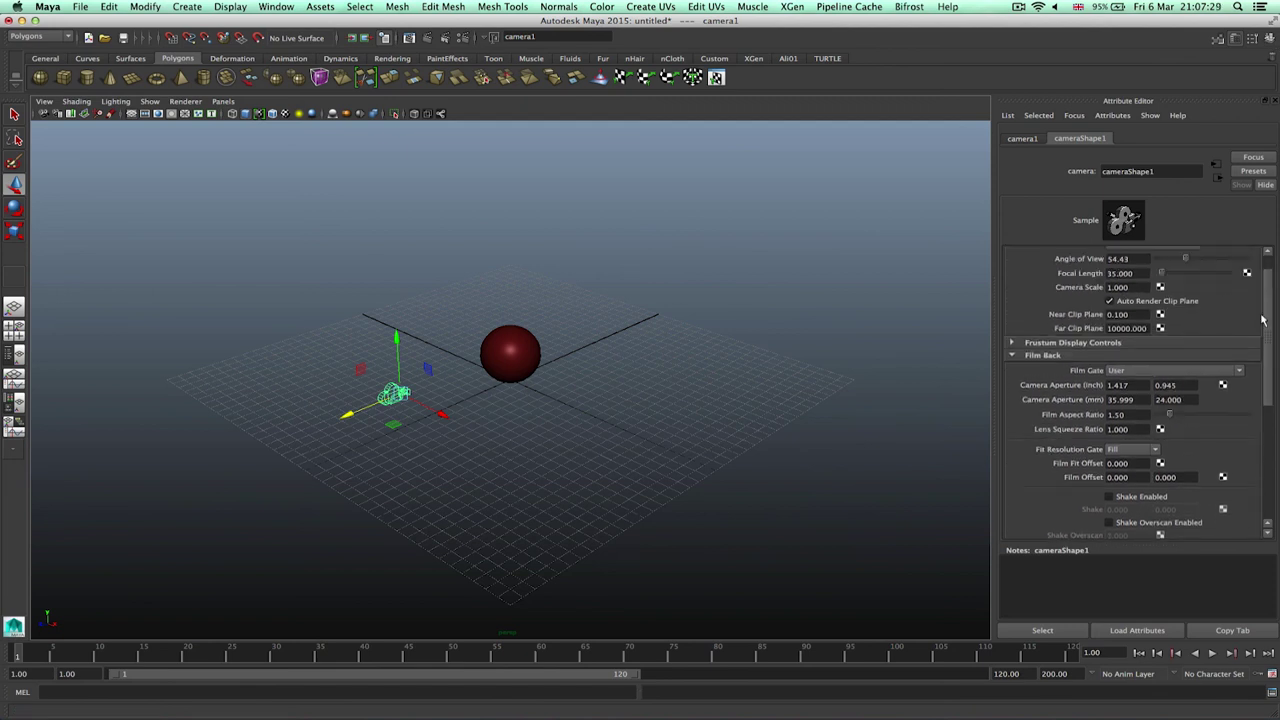
left_click(1013, 356)
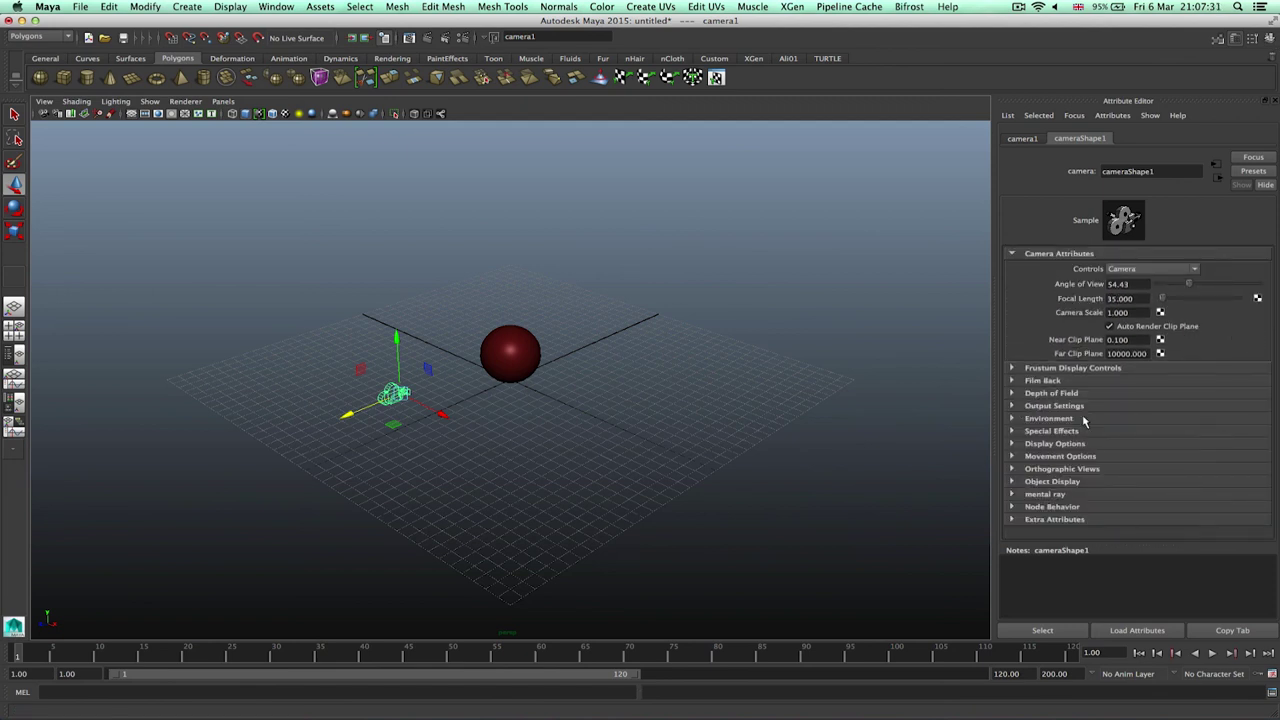
left_click(1012, 419)
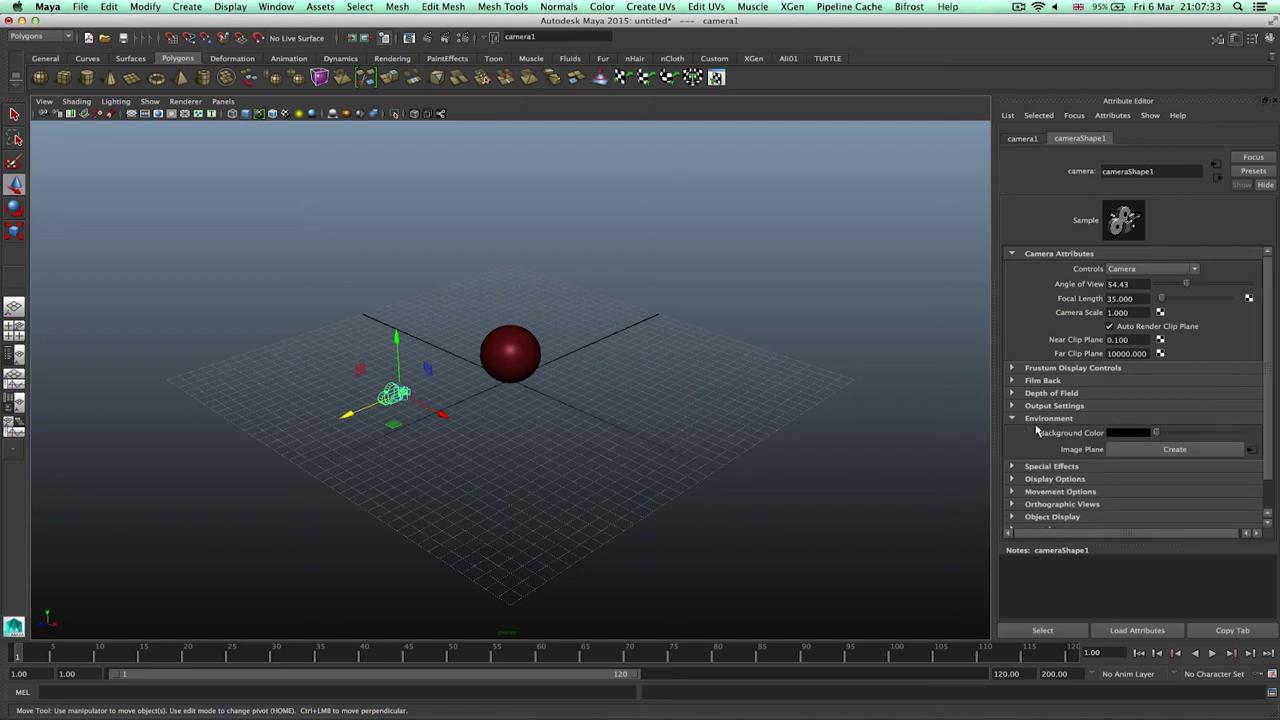
left_click(1155, 450)
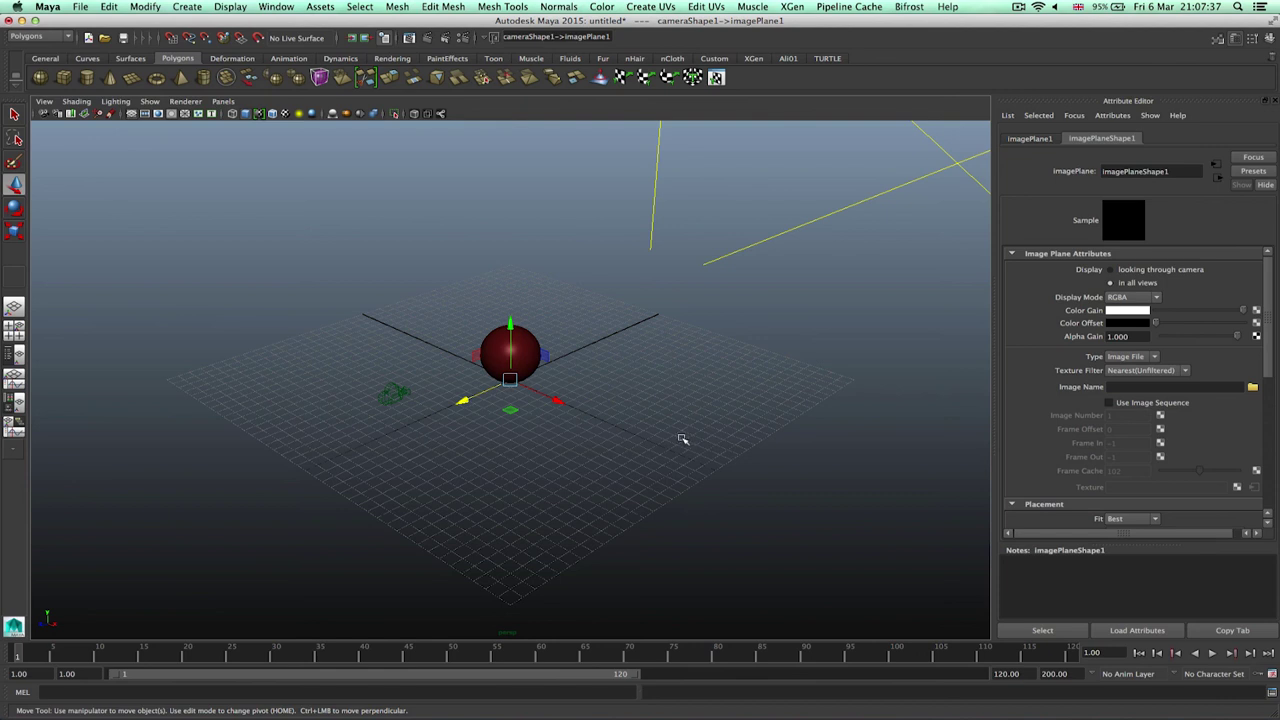
- Set the image plane type to Texture and feed it a ramp texture
left_click_drag(681, 438, 960, 395, "alt")
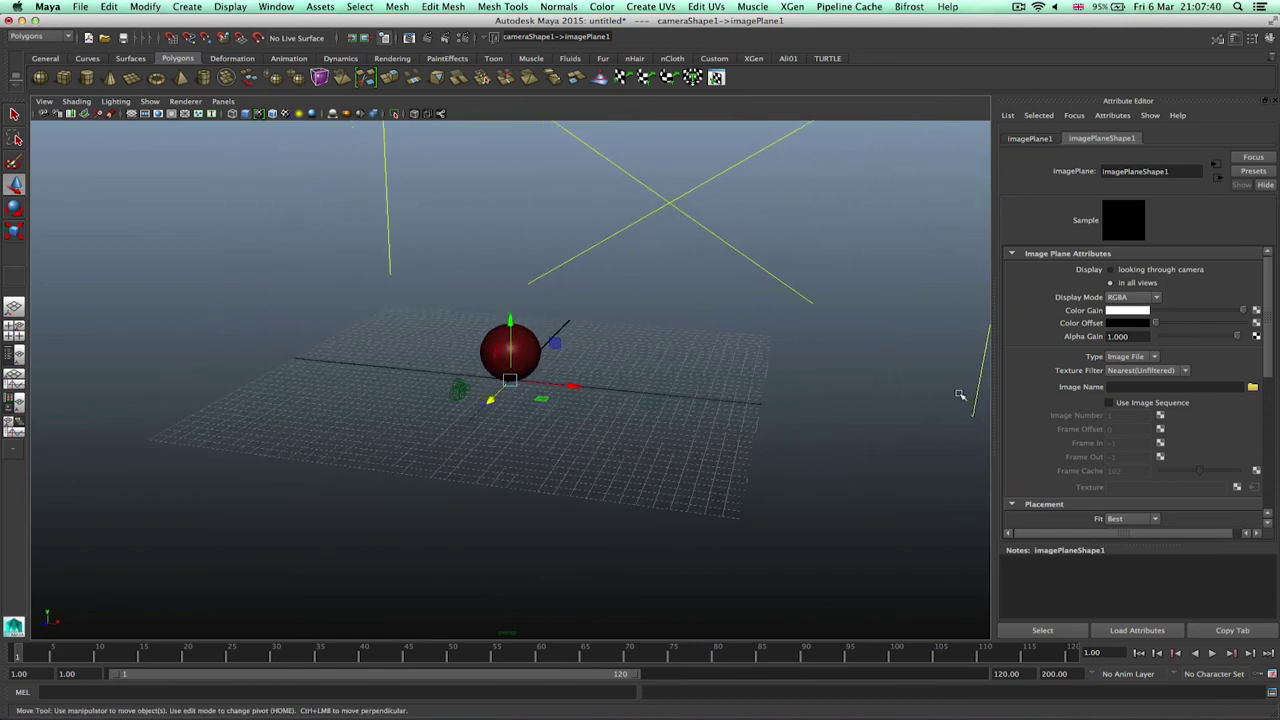
left_click(1127, 358)
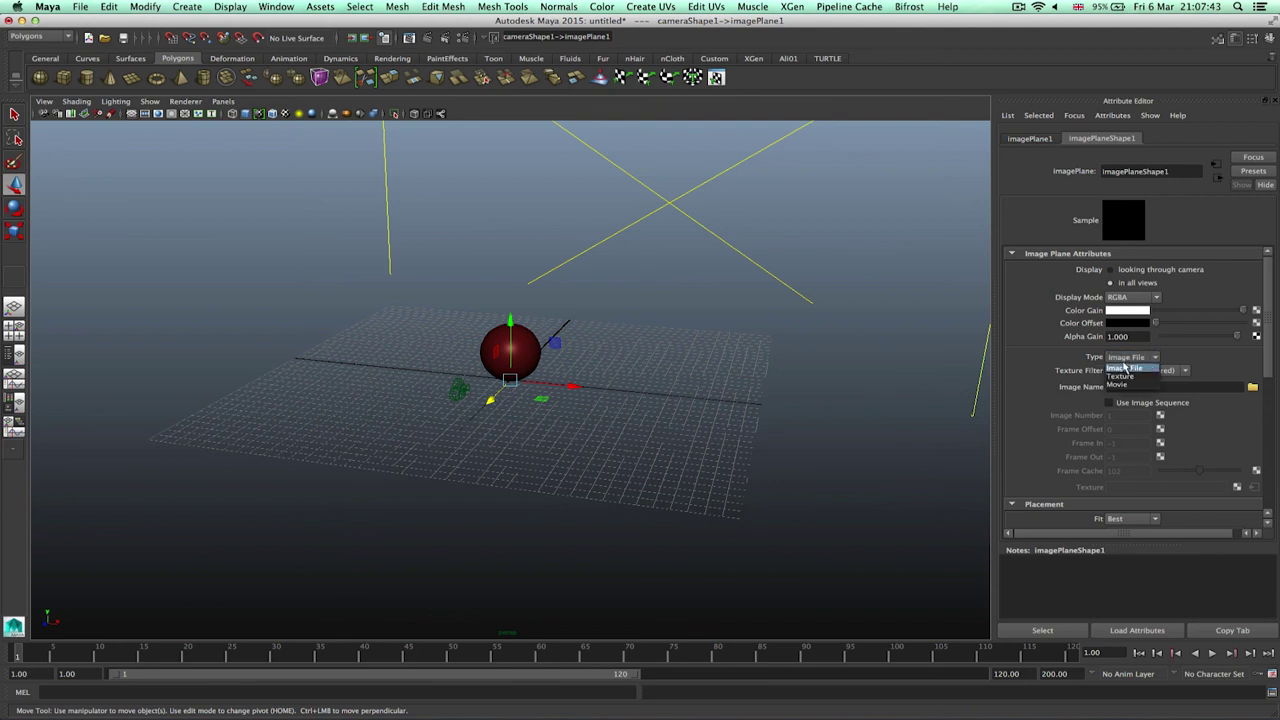
left_click(1122, 377)
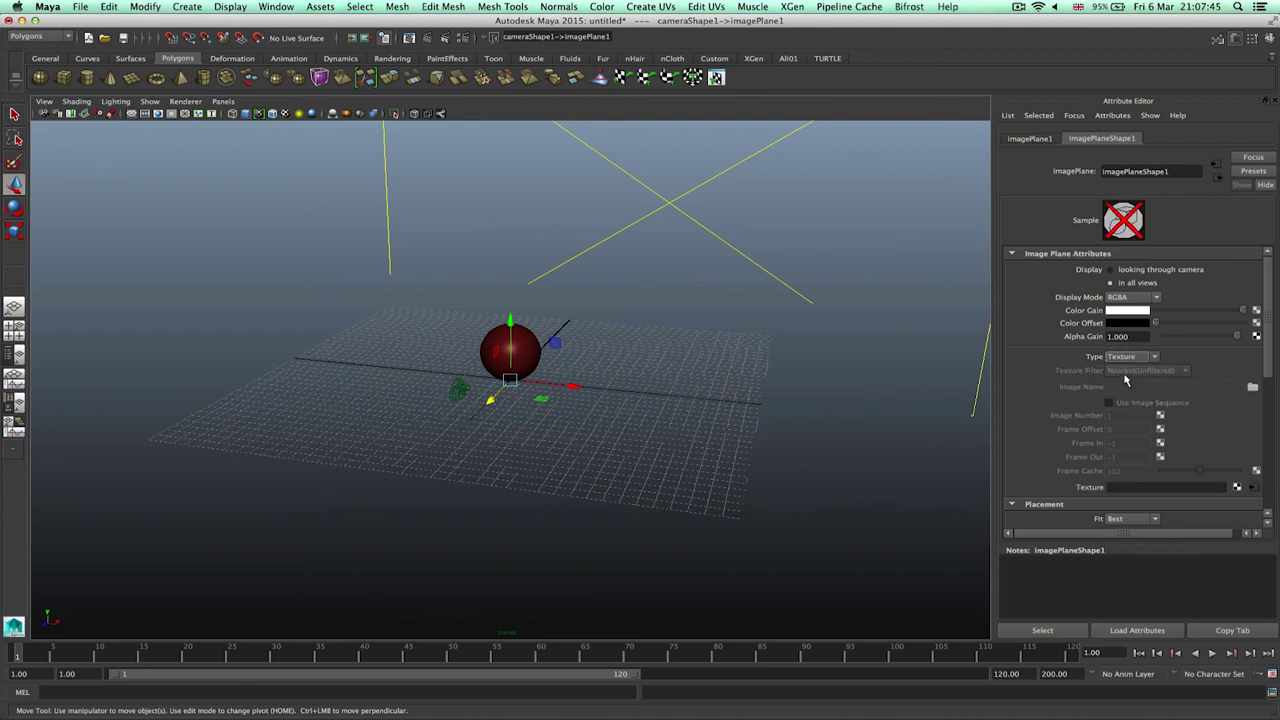
left_click(1237, 487)
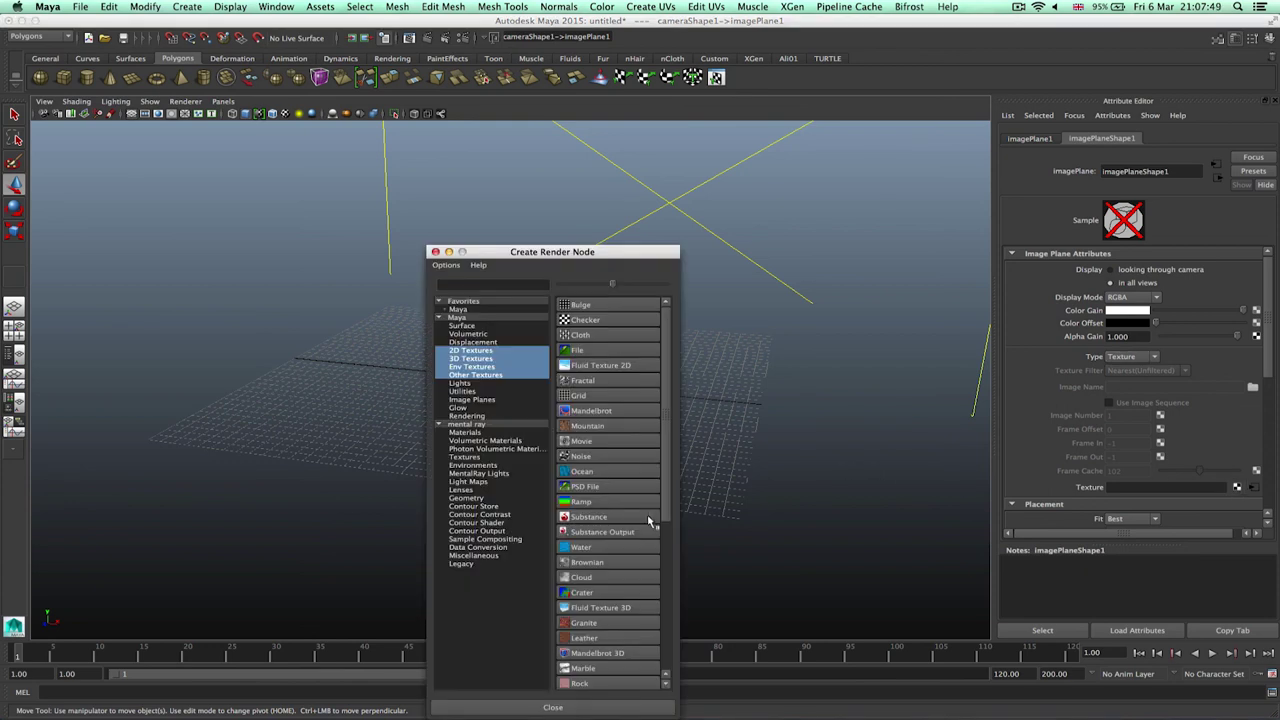
left_click(588, 501)
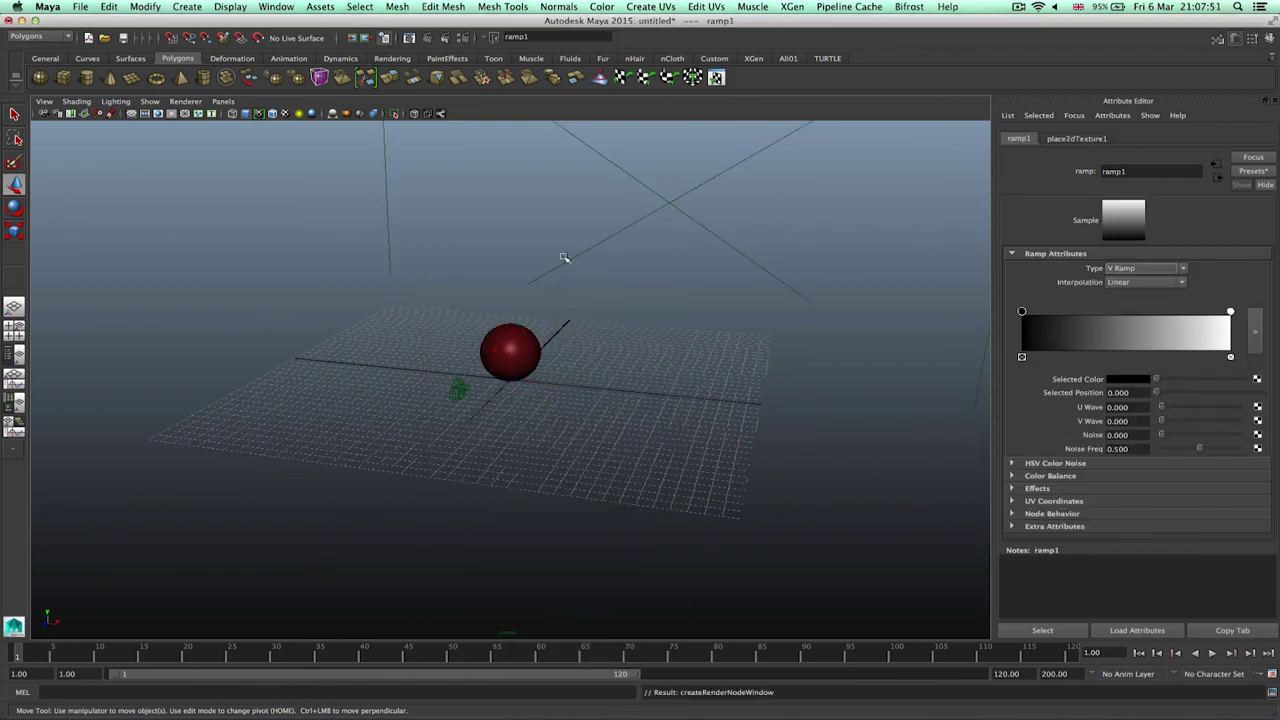
- Set the ramp's bottom colour to dark teal
left_click(1136, 380)
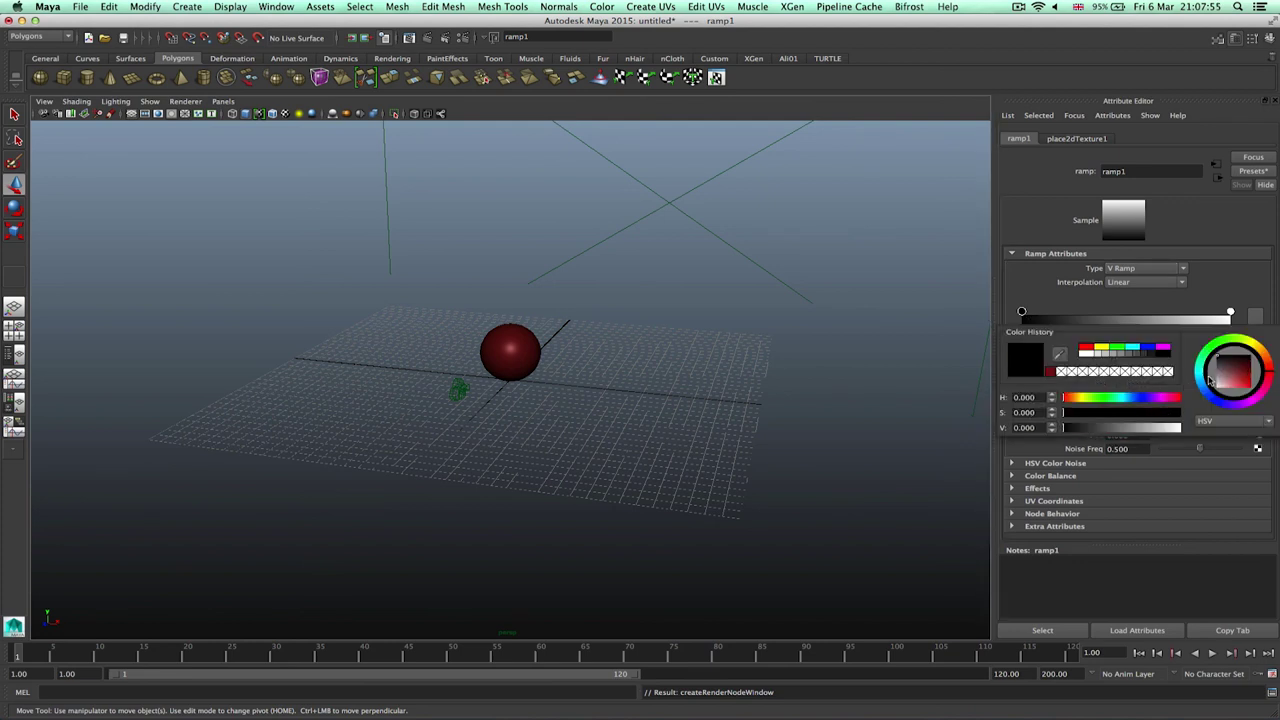
left_click_drag(1249, 374, 1246, 371)
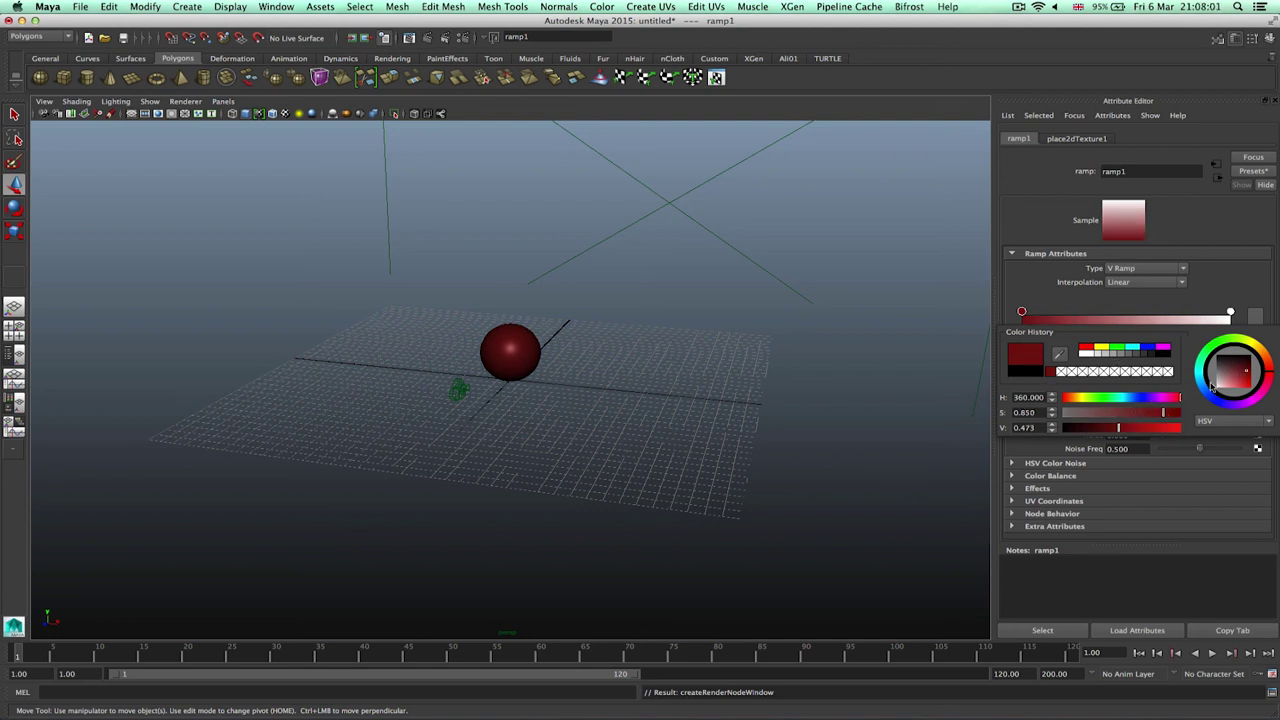
left_click(1204, 382)
left_click_drag(1205, 381, 1206, 382)
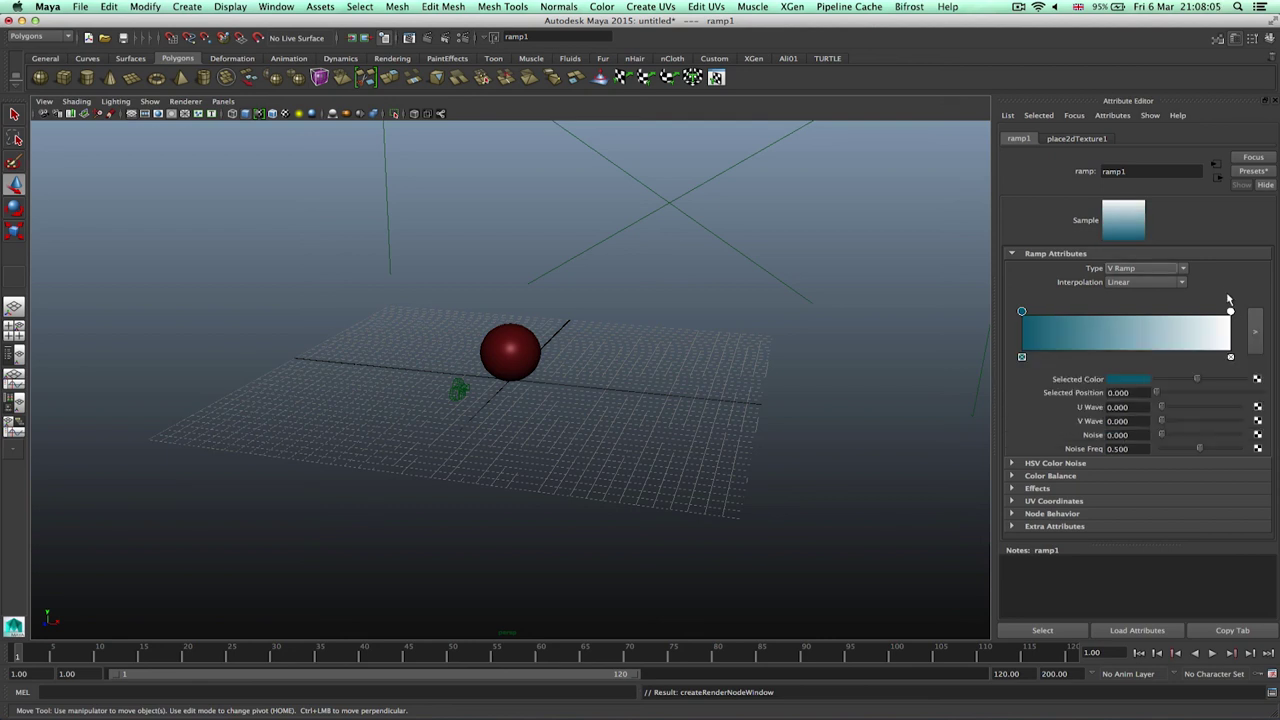
- Set the ramp's top colour to a lighter teal
left_click(1230, 313)
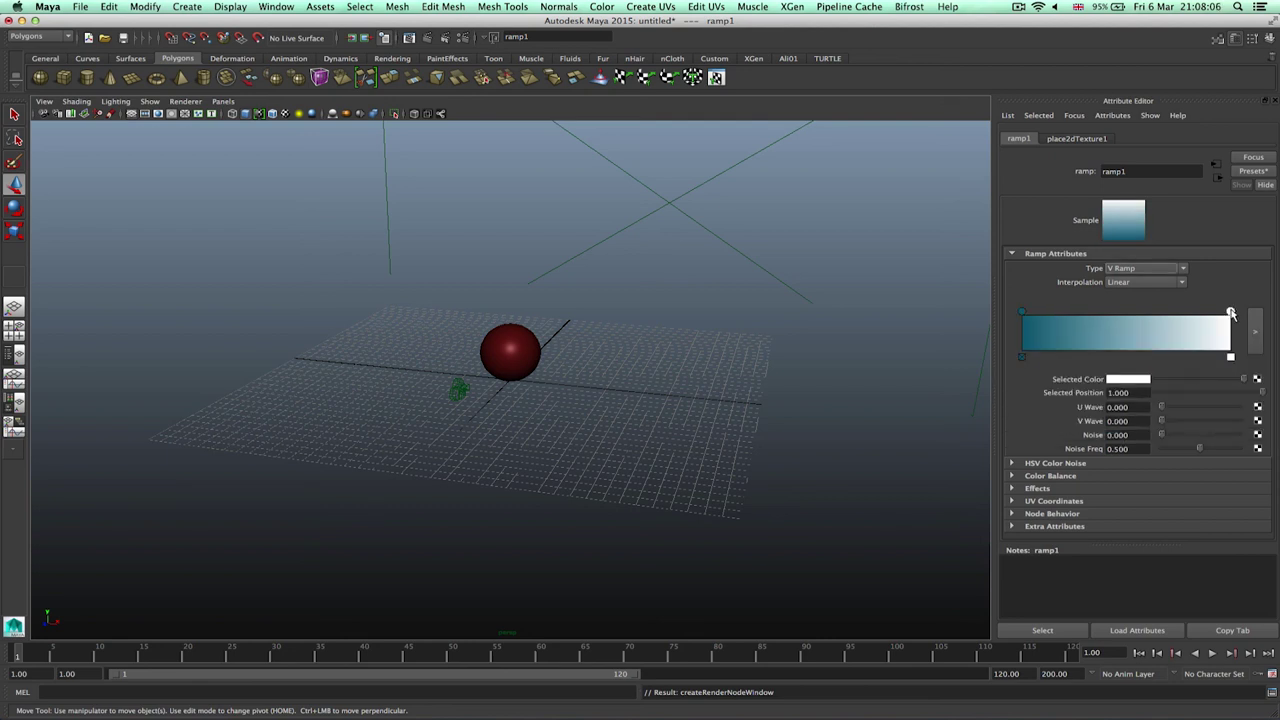
left_click(1140, 380)
left_click(1049, 378)
left_click_drag(1215, 398, 1232, 385)
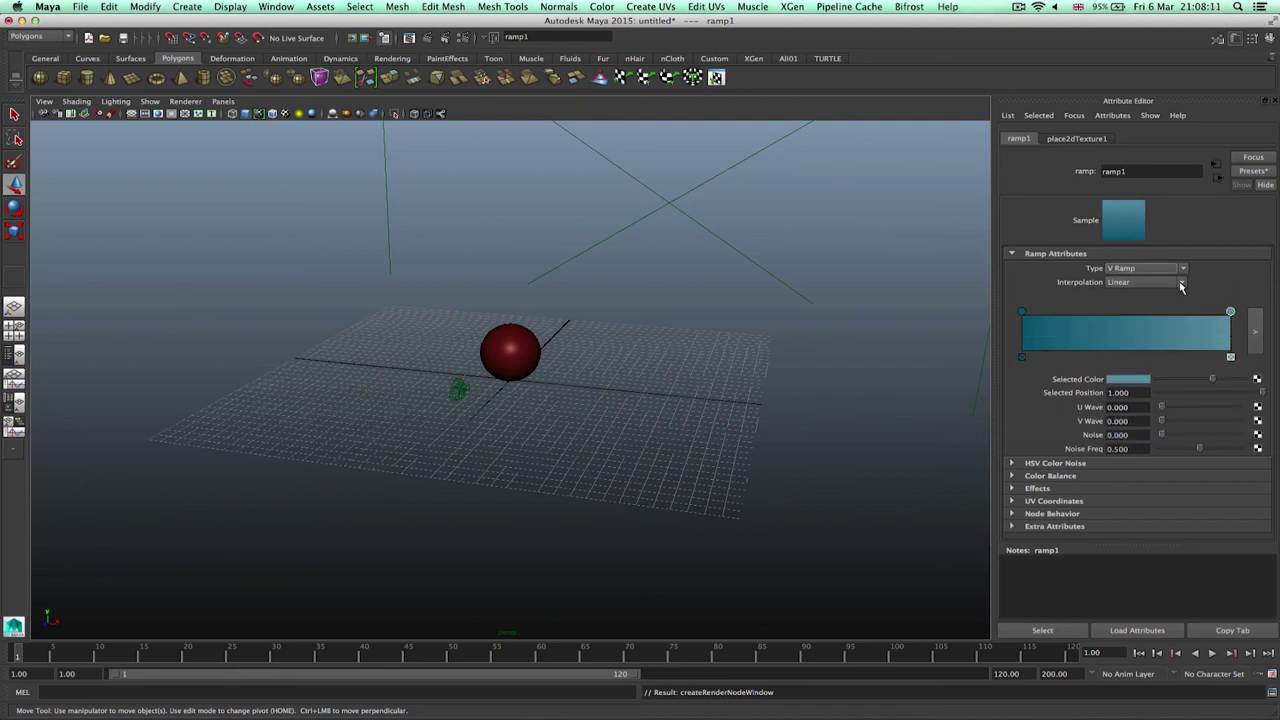
left_click(617, 285)
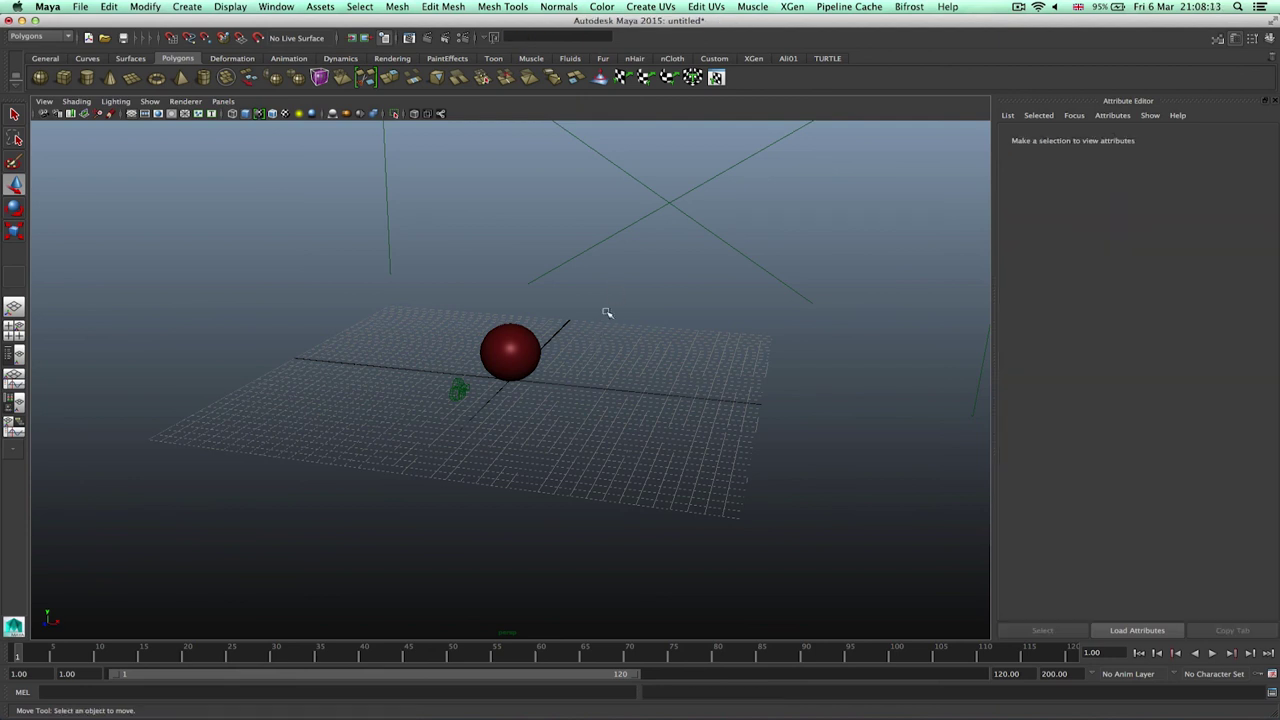
- Look through camera1 in the viewport
left_click(457, 389)
left_click(225, 102)
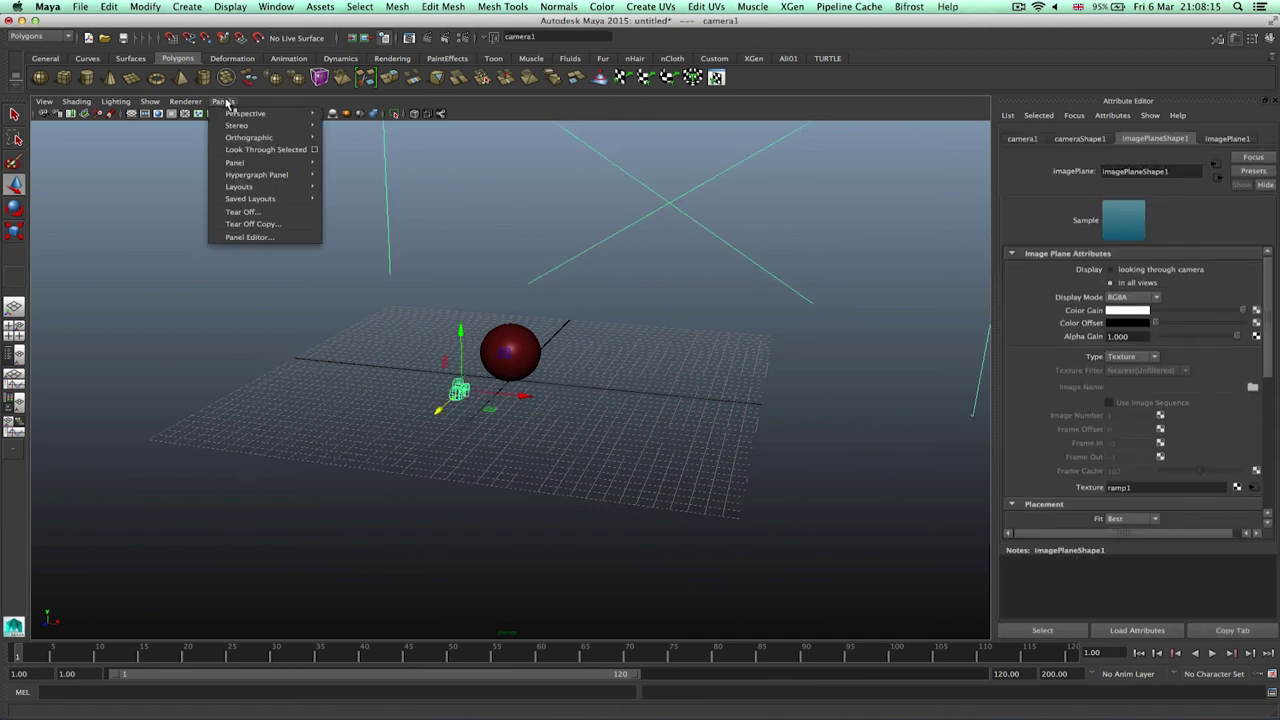
left_click(270, 149)
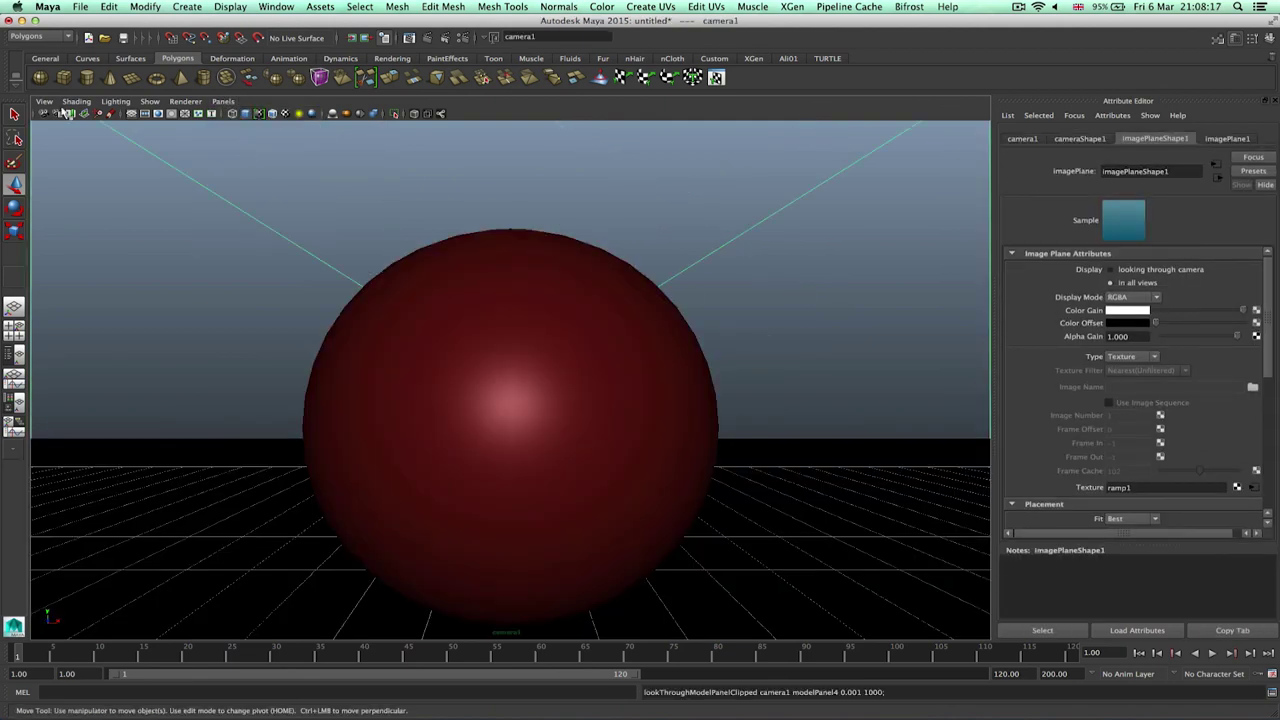
- Switch the renderer to mental ray with TIFF image output
left_click(466, 39)
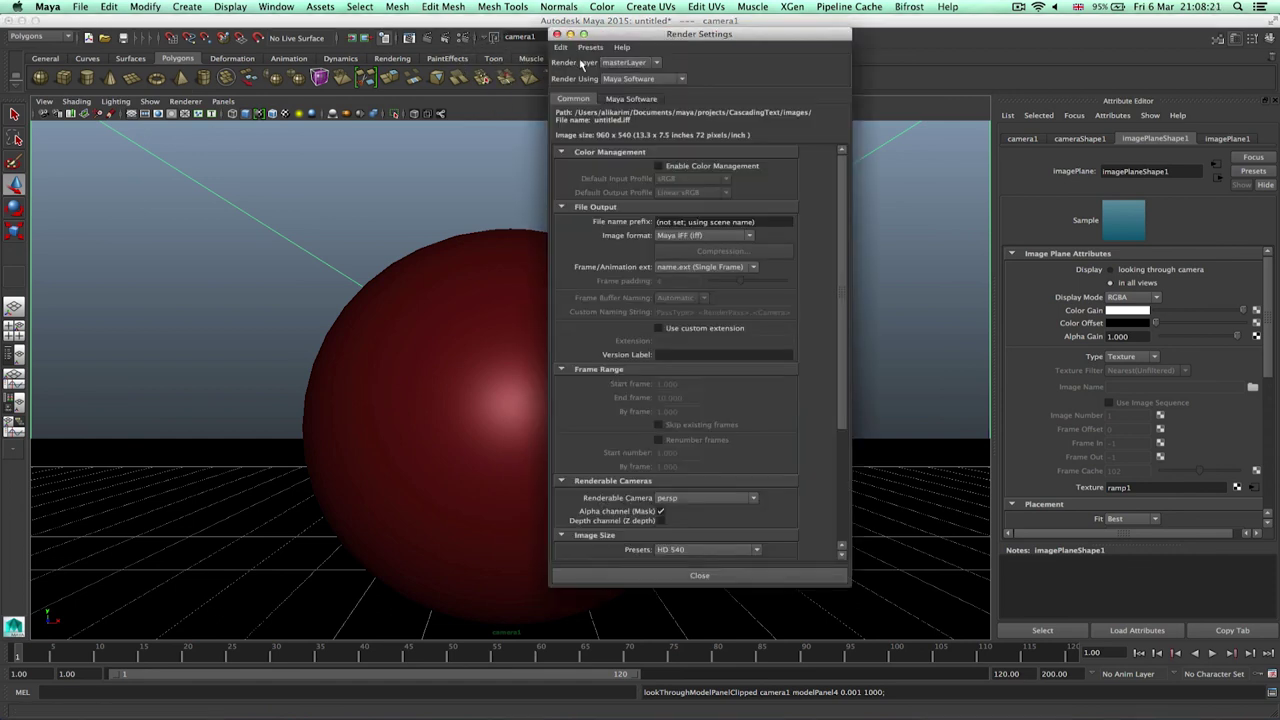
left_click(632, 79)
left_click(650, 117)
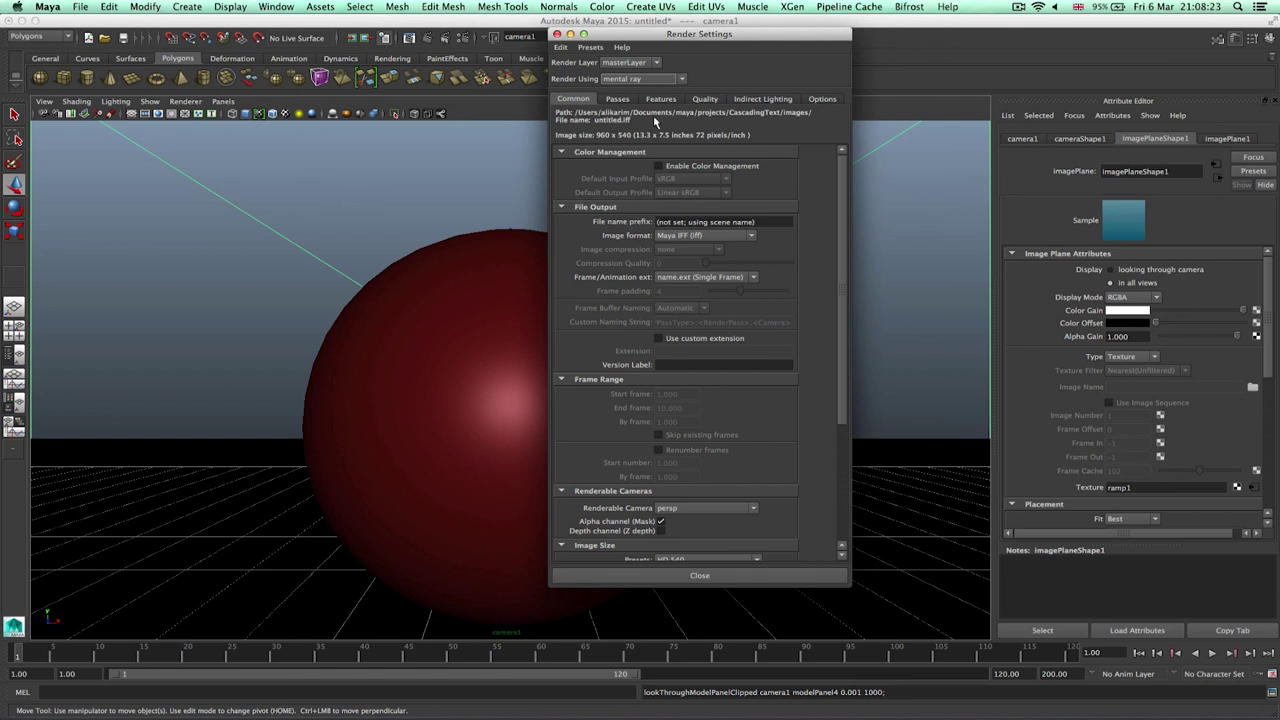
left_click(682, 234)
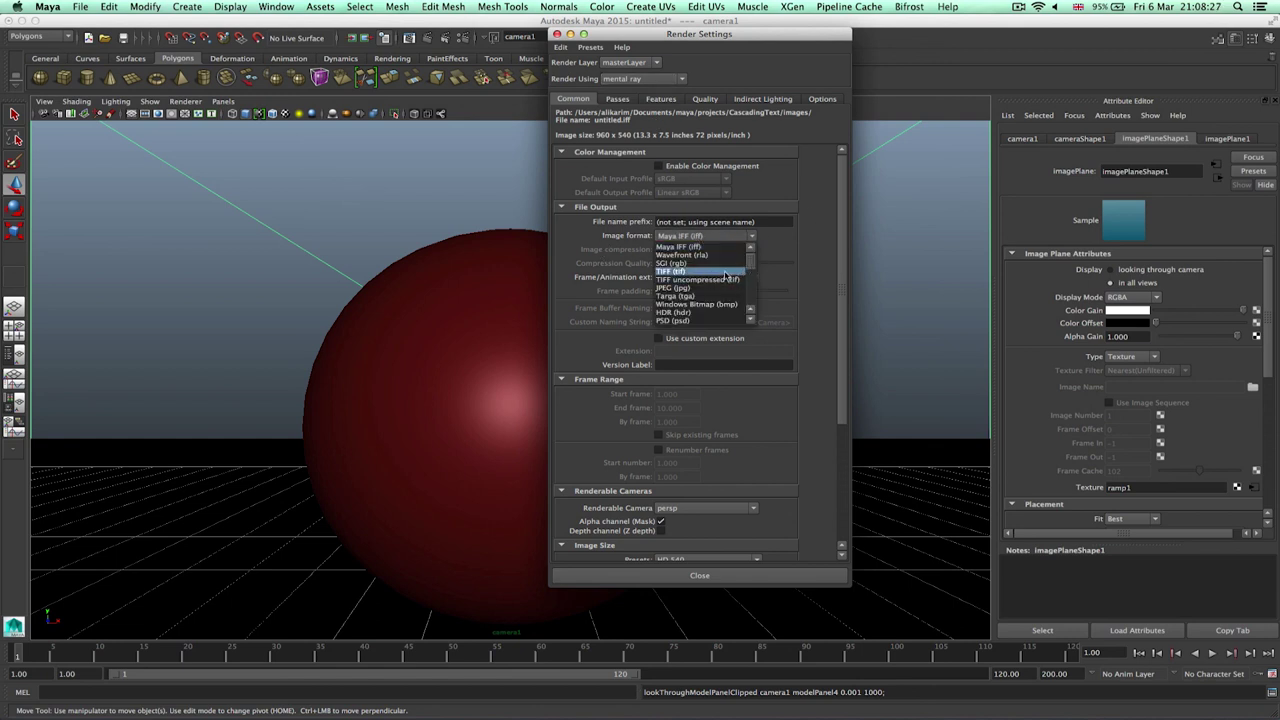
left_click(731, 272)
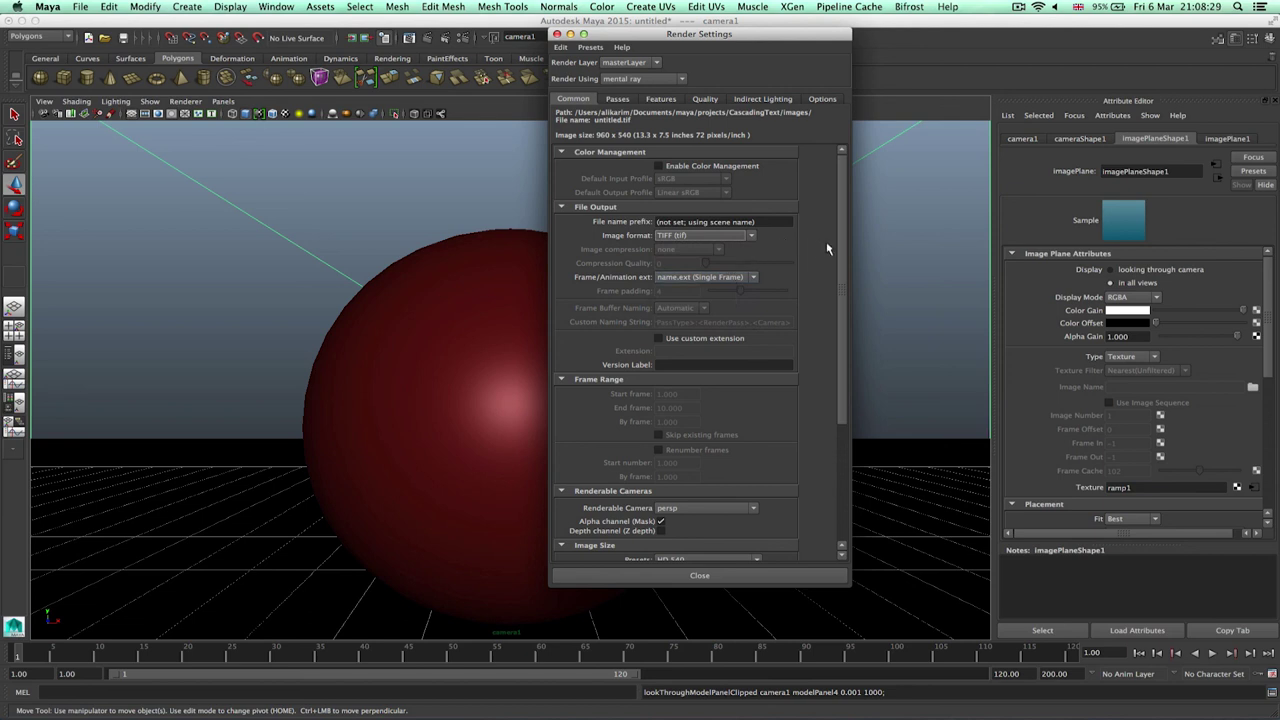
- Make camera1 the renderable camera, choose the HD 1080 size preset, and expand Render Options
scroll(843, 183, "down", 5)
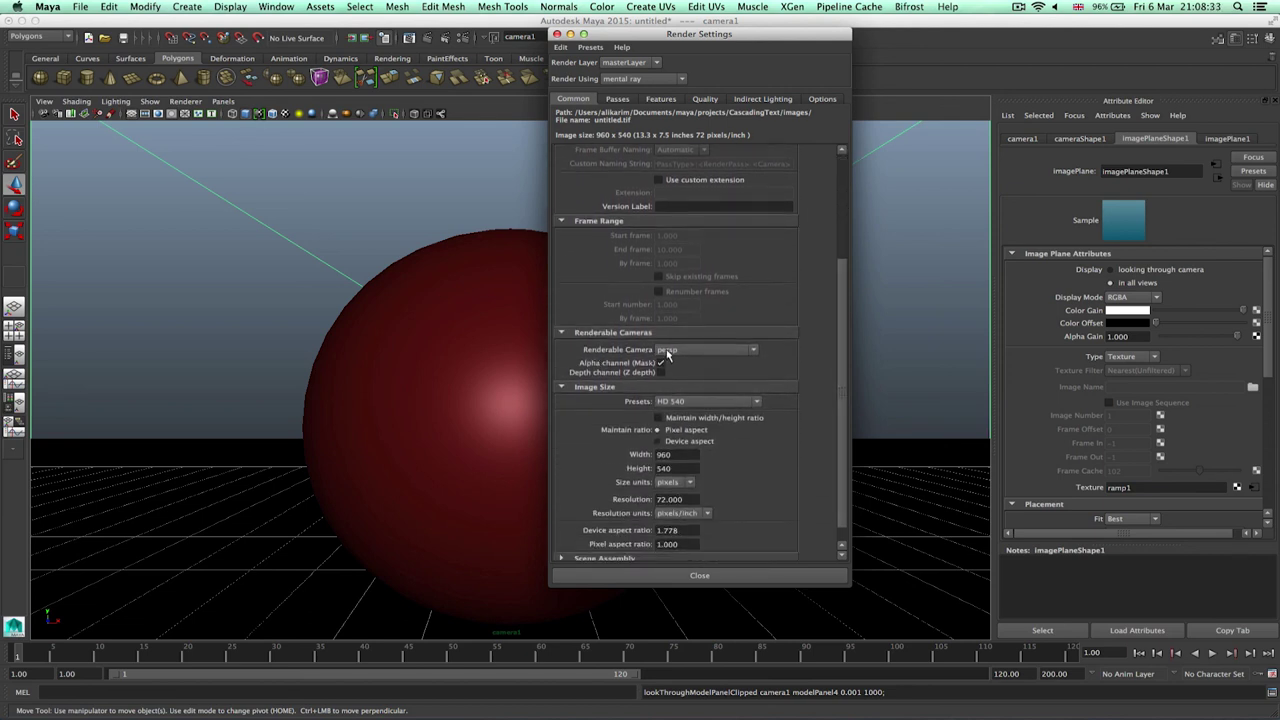
left_click(667, 350)
left_click(672, 363)
scroll(842, 338, "down", 1)
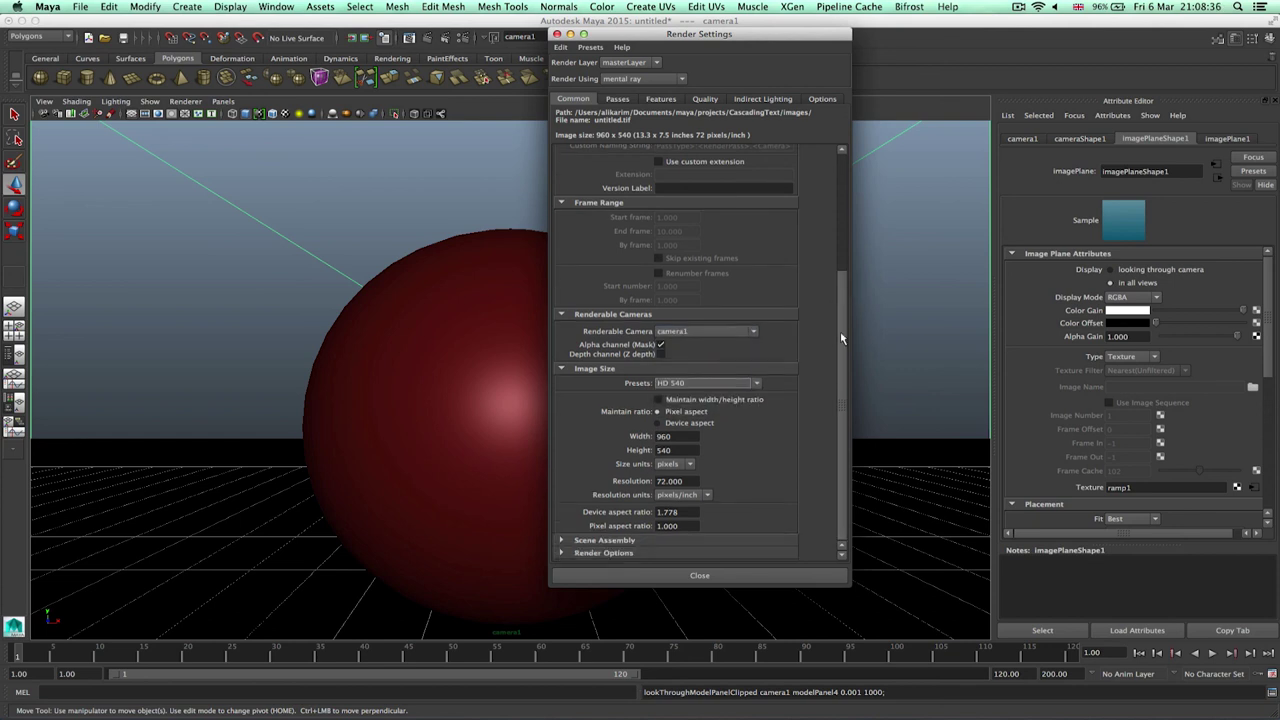
left_click(703, 385)
scroll(747, 435, "up", 3)
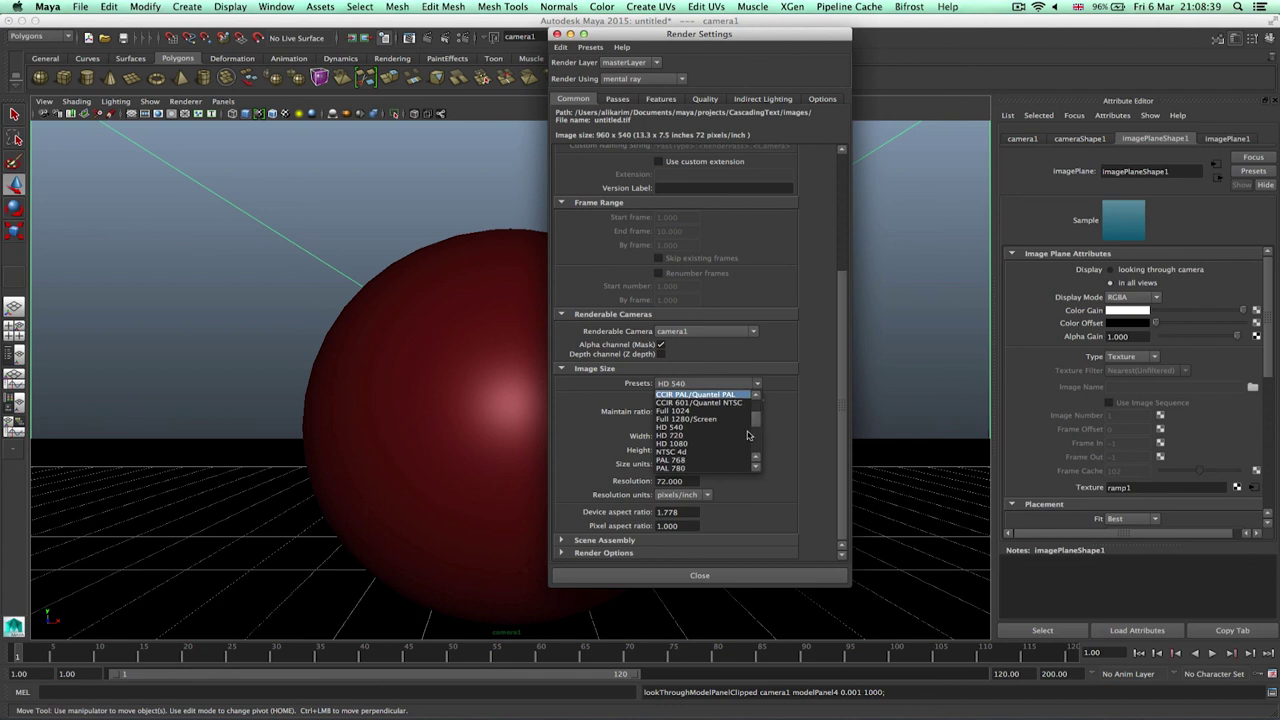
left_click(720, 443)
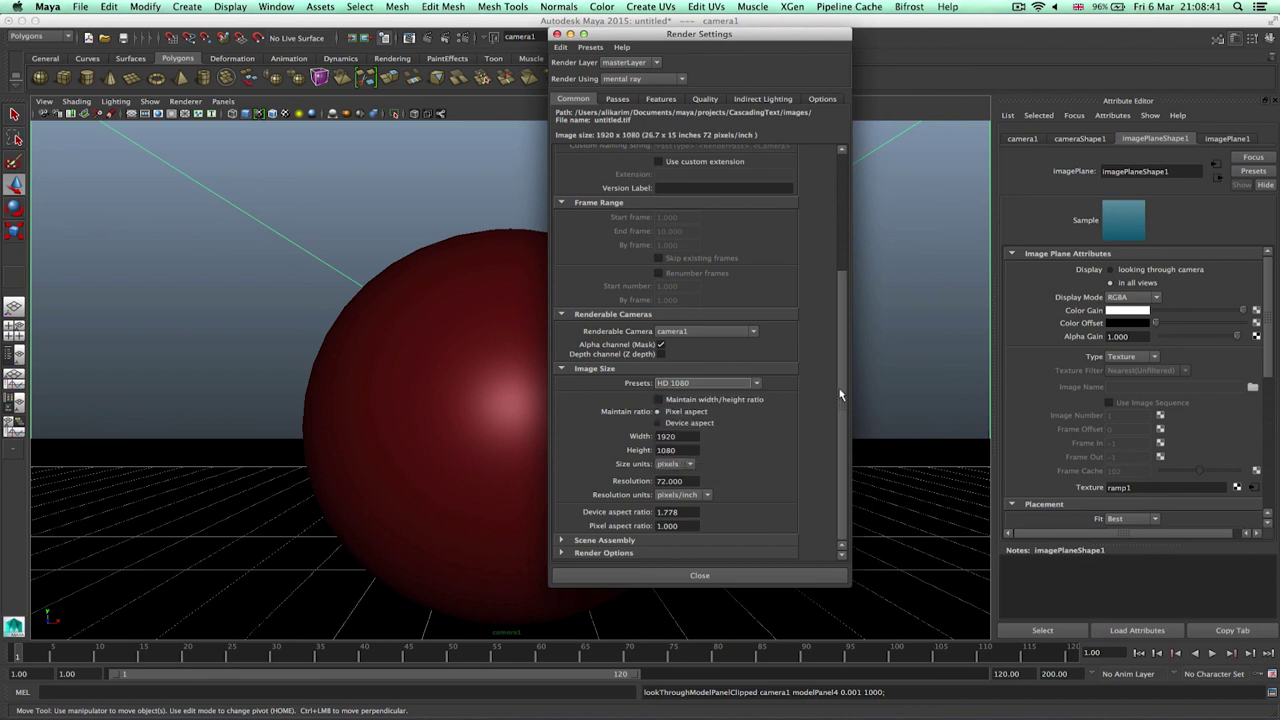
left_click(585, 554)
scroll(815, 462, "down", 5)
scroll(815, 462, "up", 5)
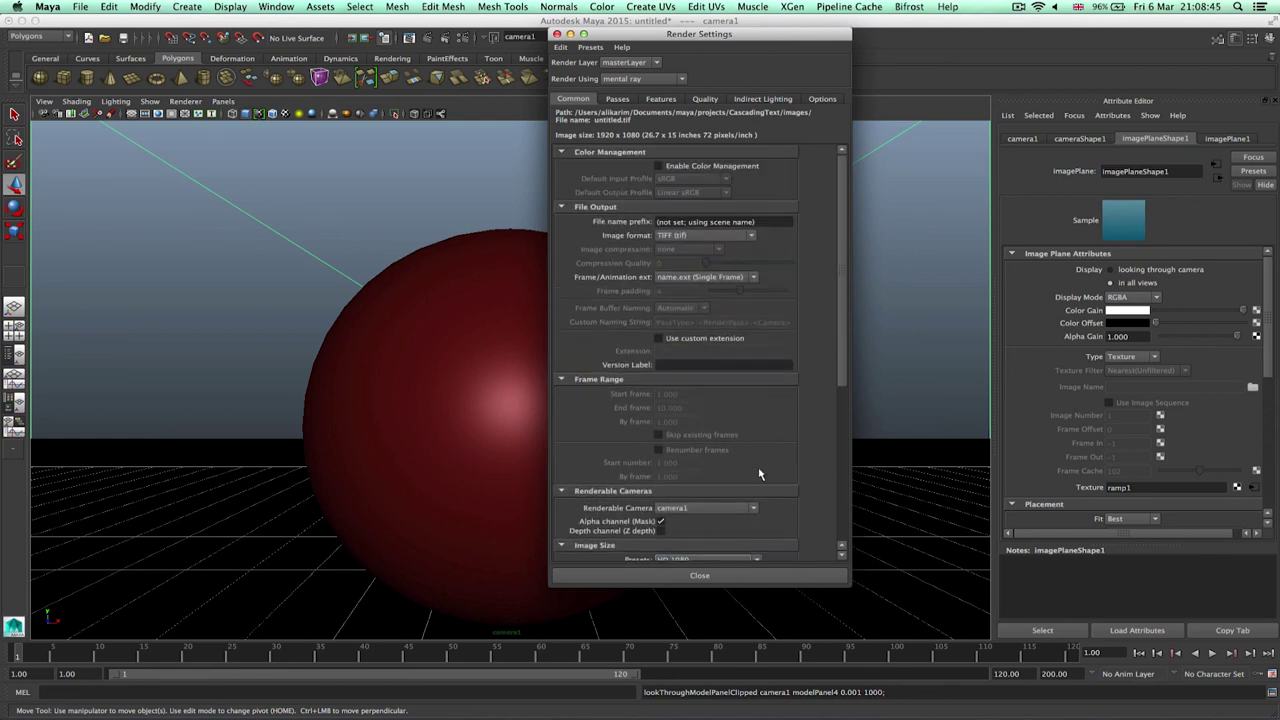
scroll(760, 470, "down", 5)
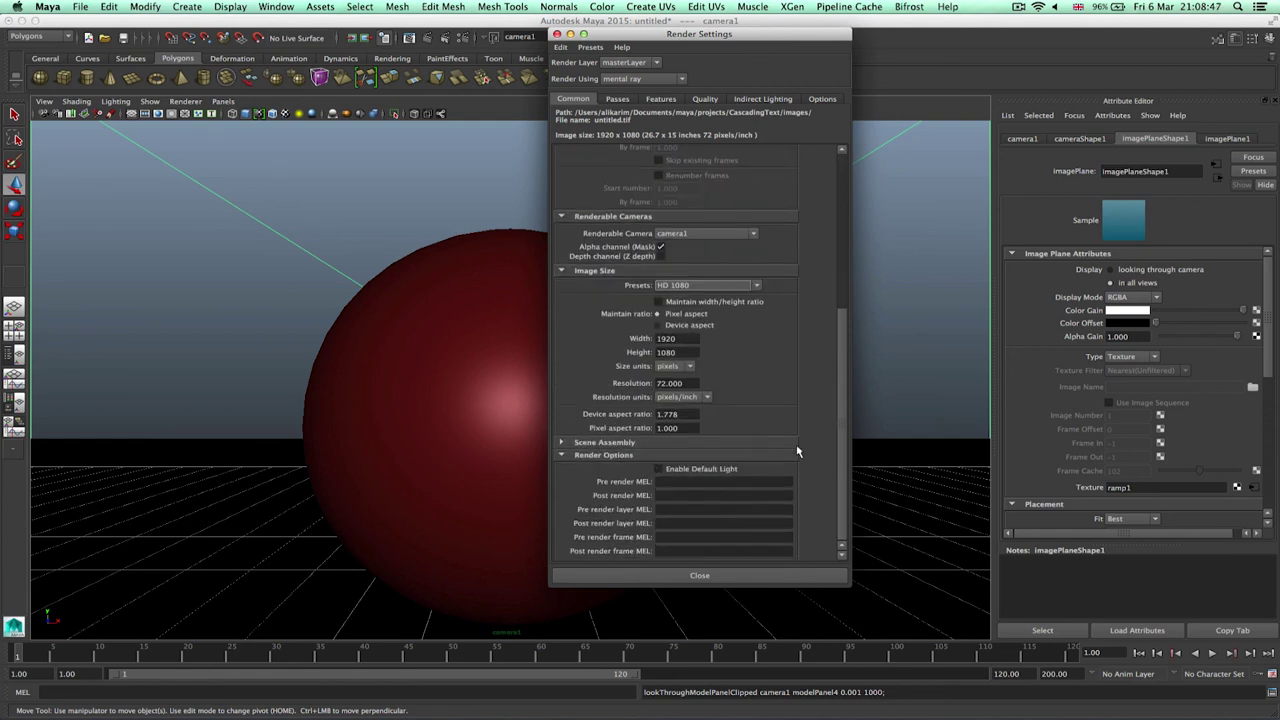
scroll(799, 448, "up", 5)
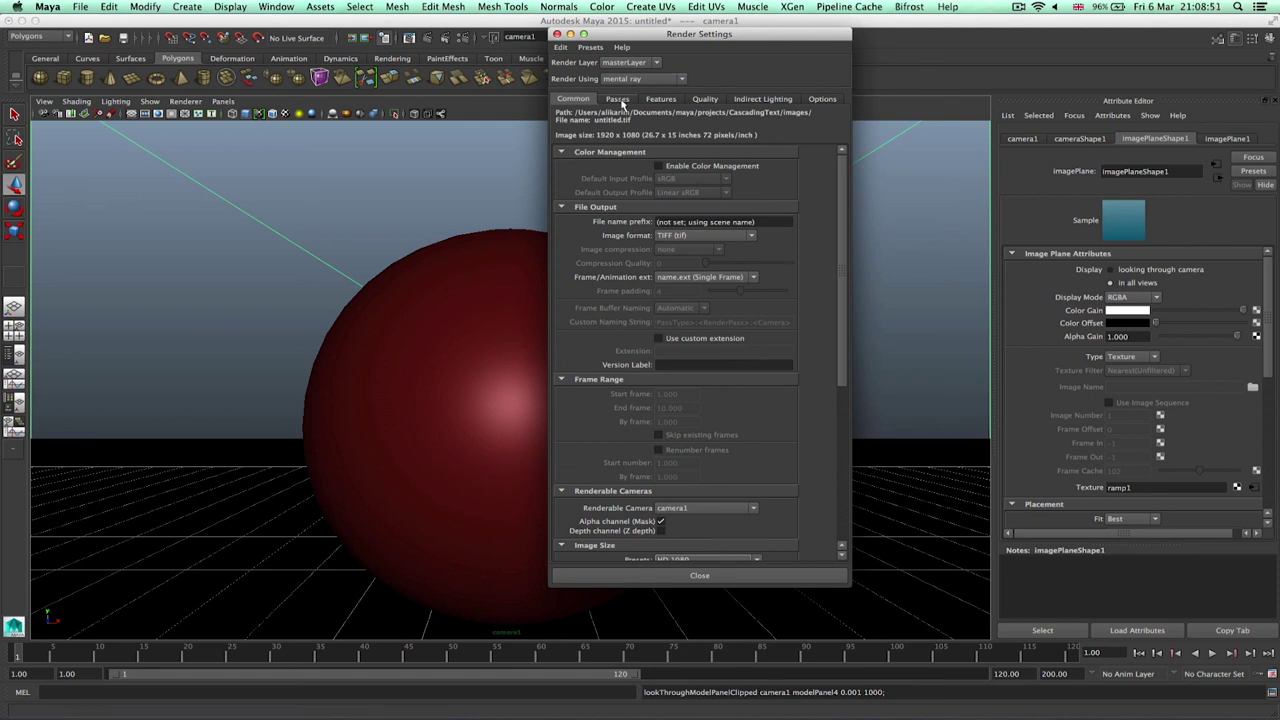
- Set mental ray render Quality to 2.00
left_click(706, 99)
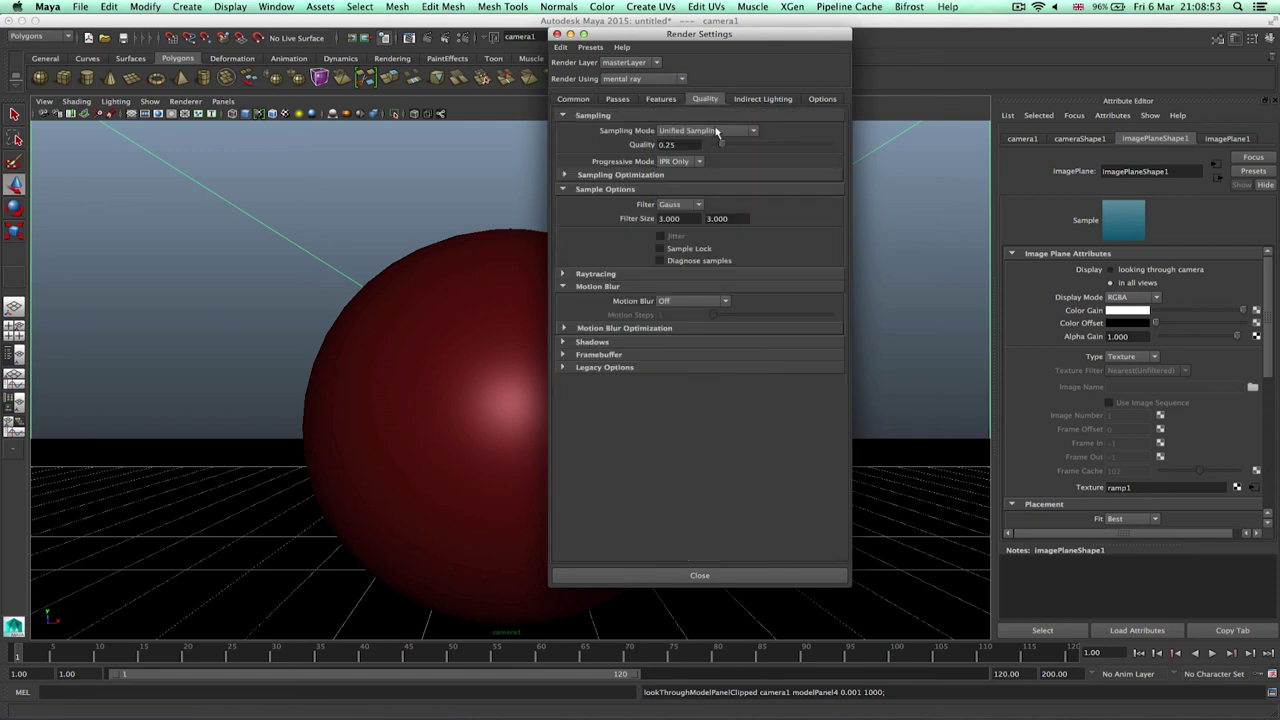
left_click_drag(690, 145, 563, 150)
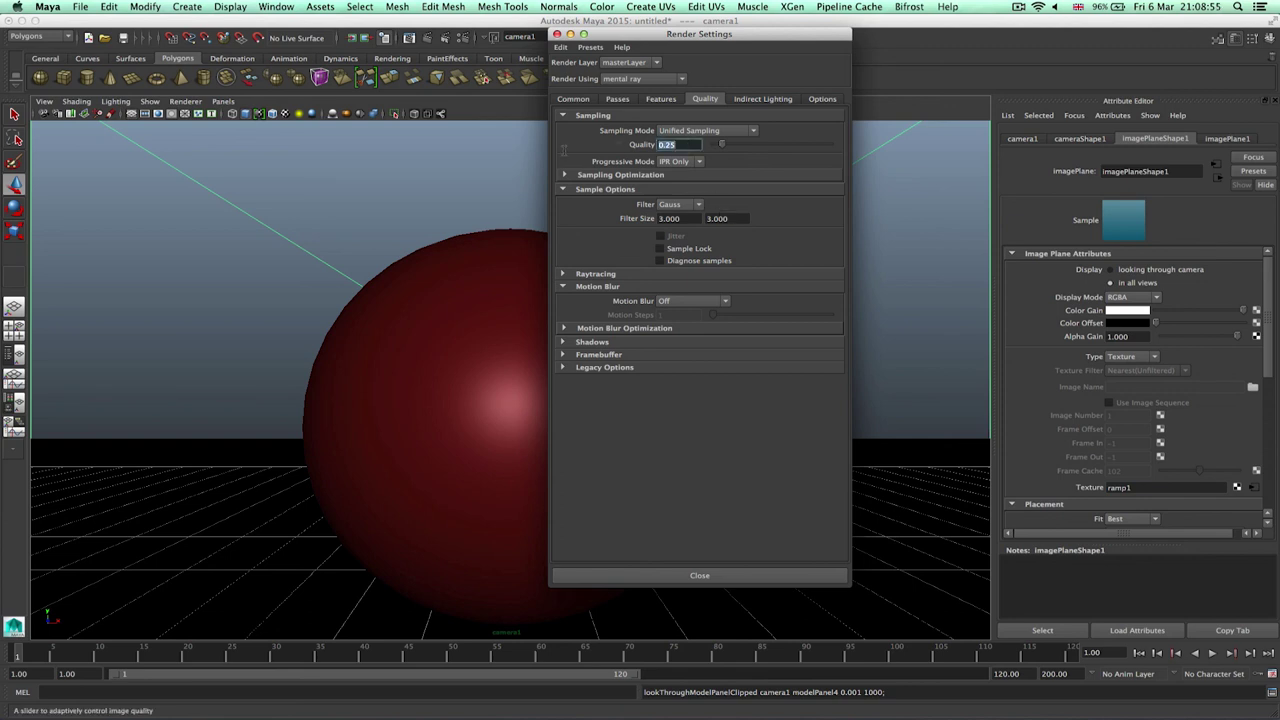
type("2")
key("Return")
left_click(563, 342)
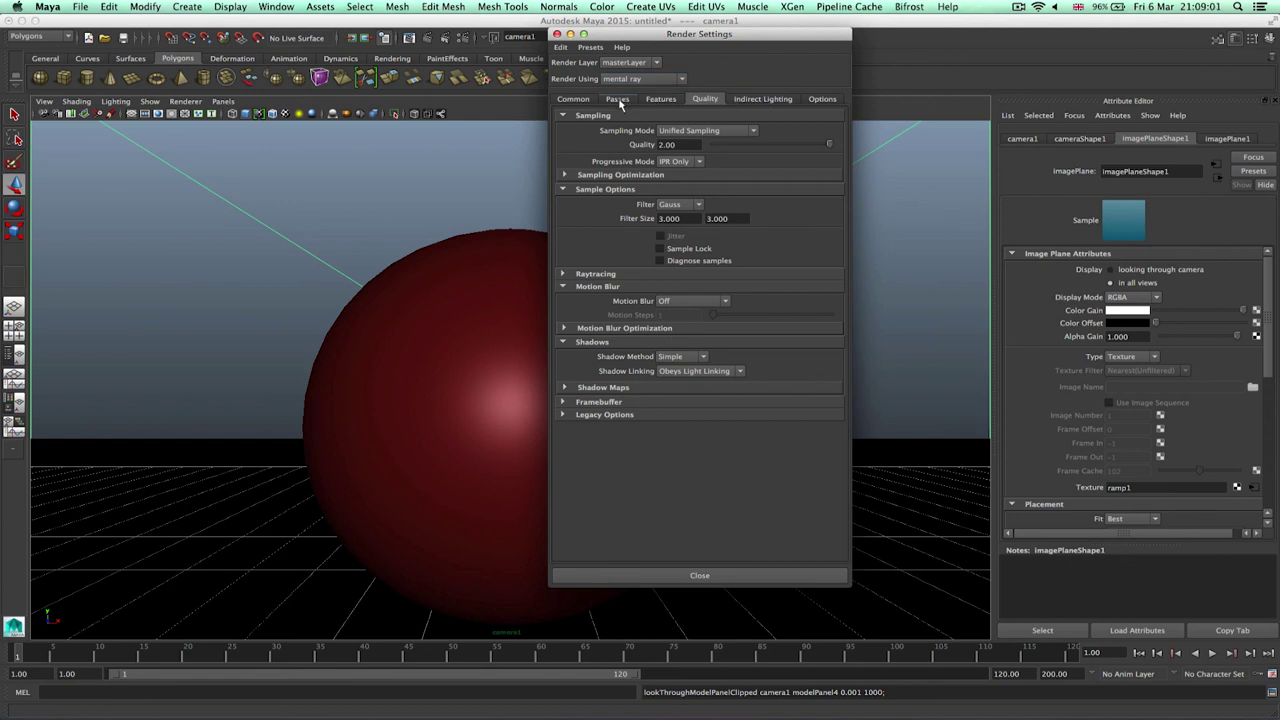
- Enable Ambient Occlusion at 64 rays, check Features, and close Render Settings
left_click(760, 99)
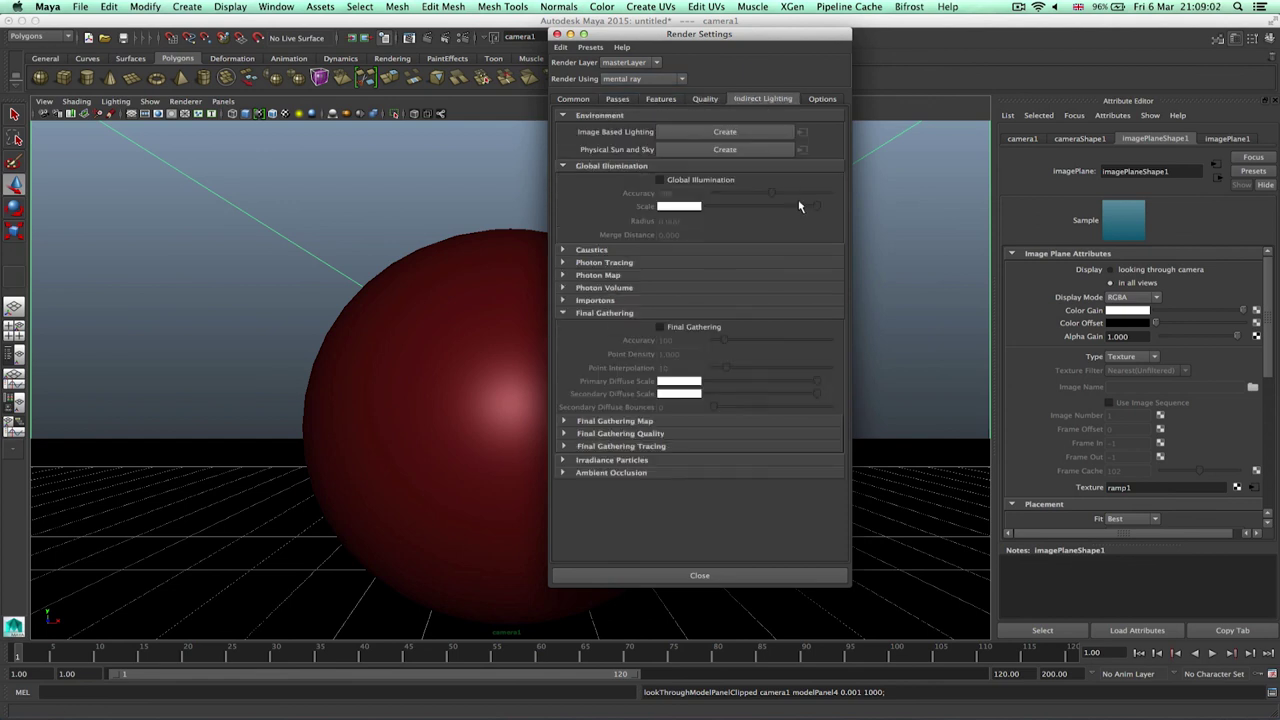
left_click(562, 472)
left_click(660, 487)
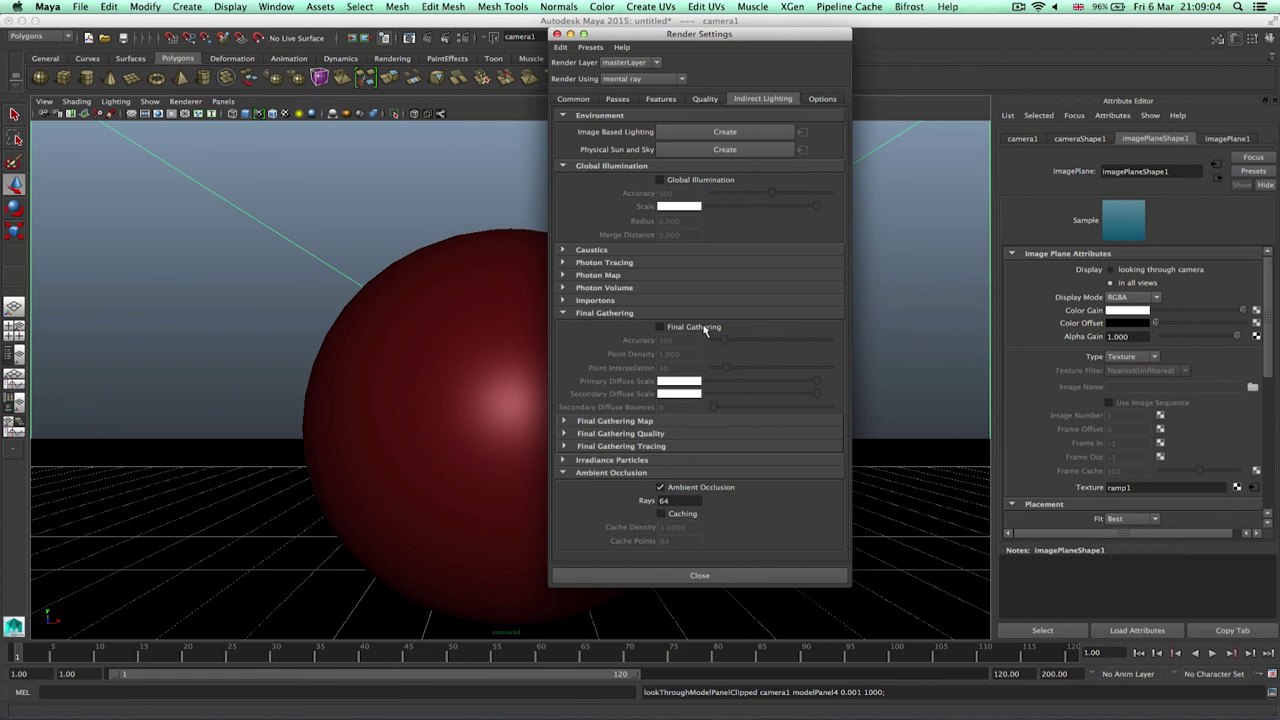
left_click(620, 99)
left_click(659, 99)
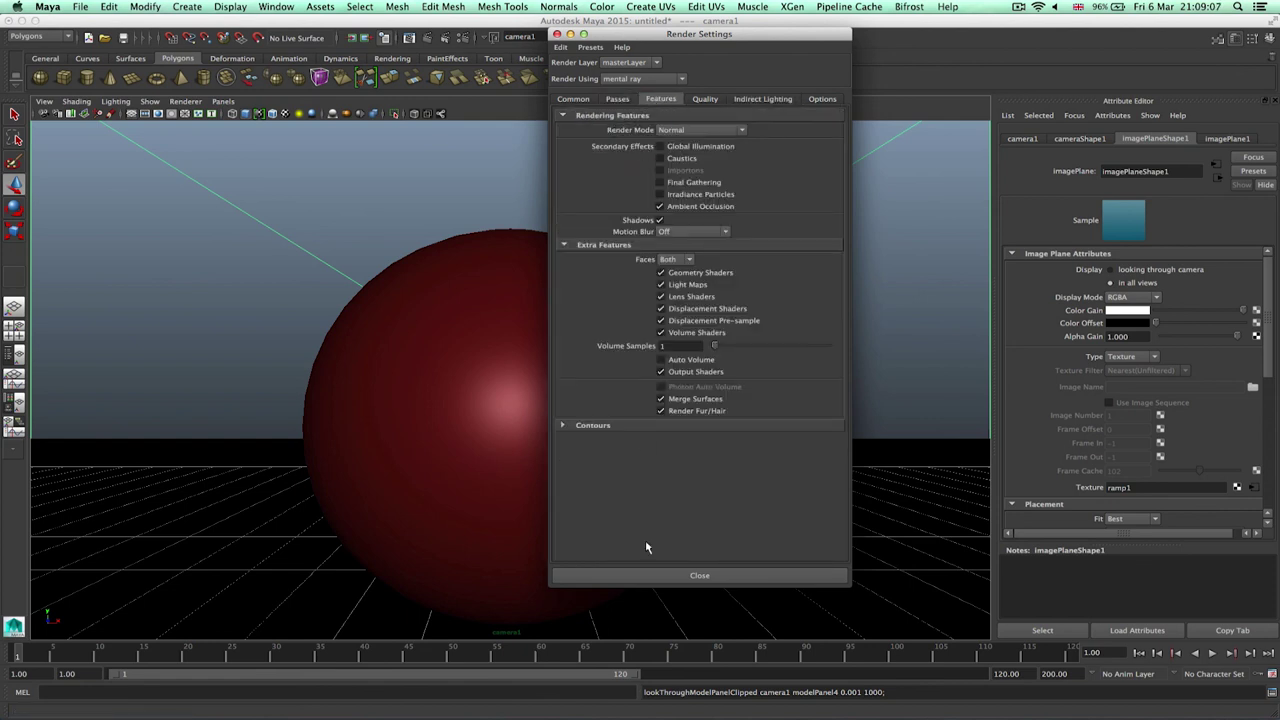
left_click(699, 576)
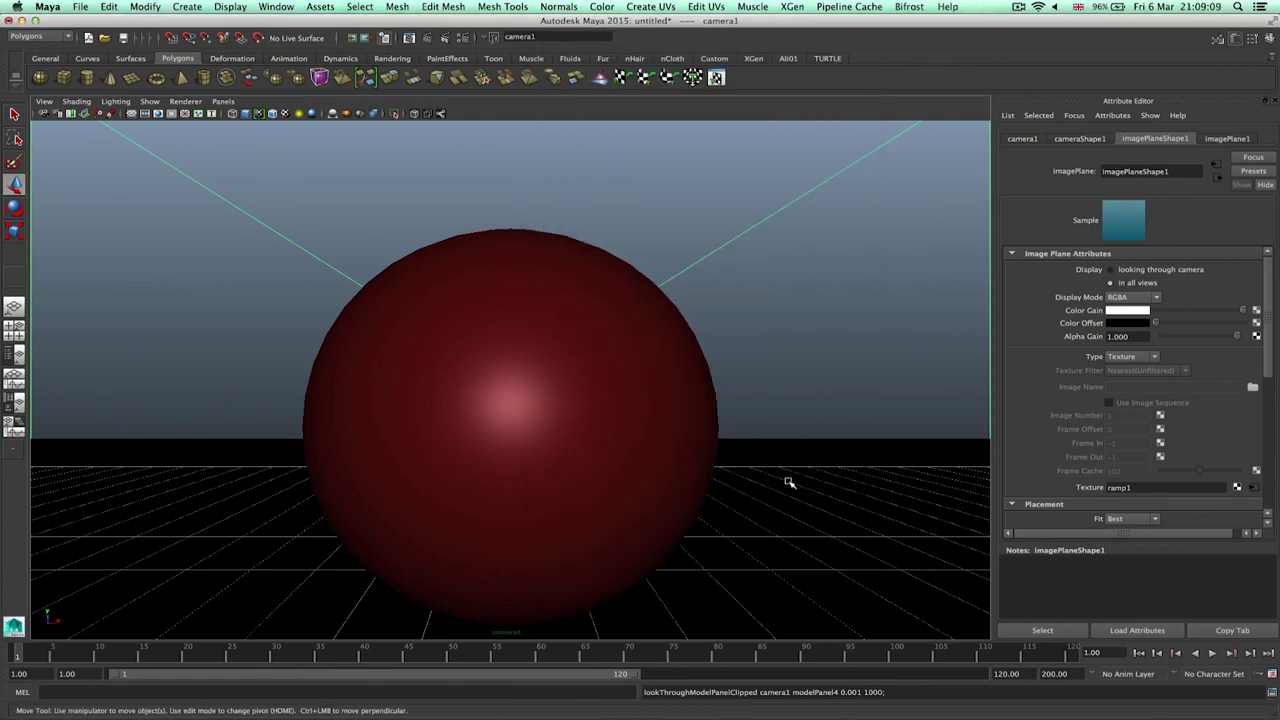
- Show the Film Gate in the camera view
left_click(44, 101)
mouse_move(129, 270)
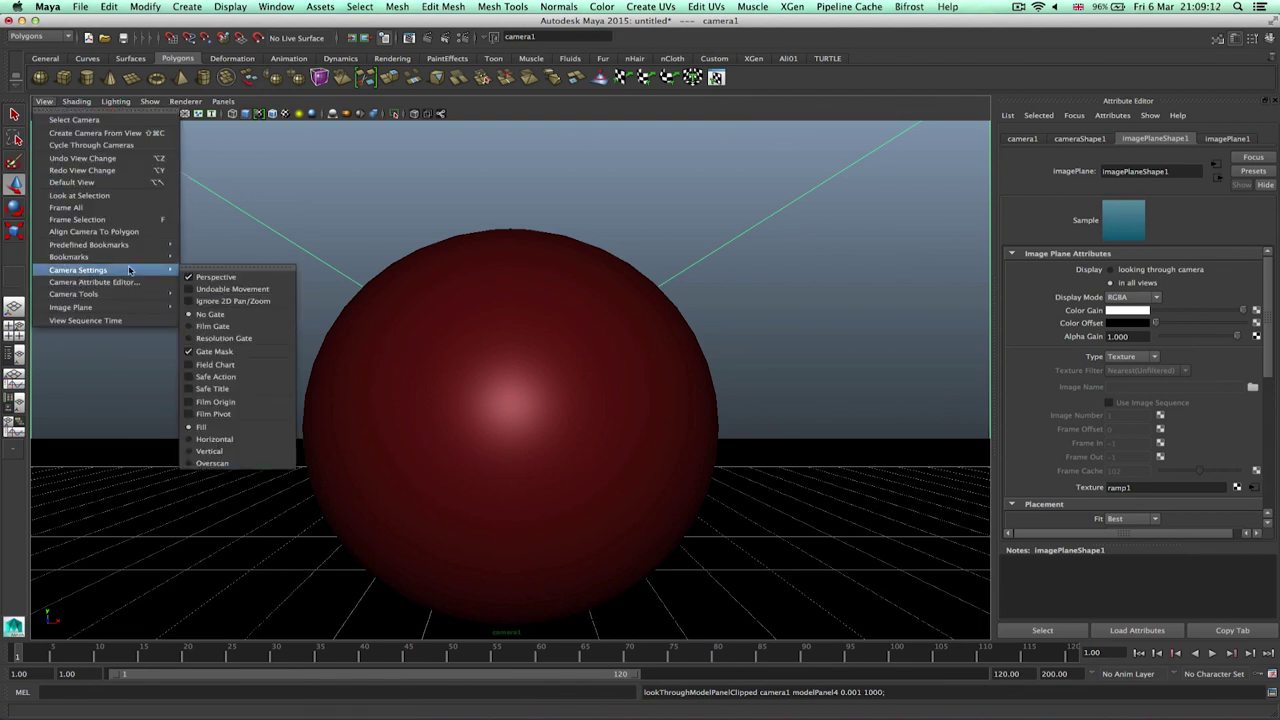
left_click(234, 327)
- Reposition camera1 to frame the sphere centred above the floor
mouse_move(467, 358)
left_mouse_down("alt")
mouse_move(471, 389)
mouse_move(526, 374)
mouse_move(183, 414)
mouse_move(473, 360)
left_mouse_up("alt")
scroll(443, 363, "down", 5)
scroll(549, 349, "up", 6)
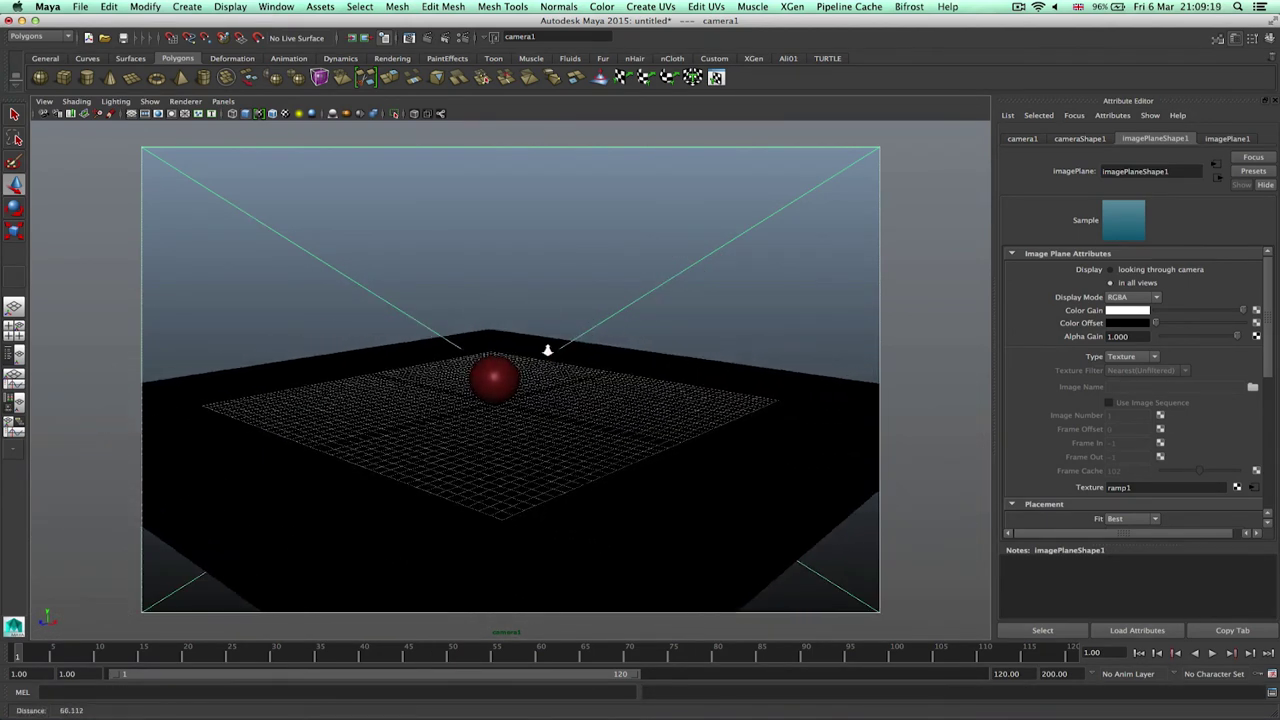
left_click_drag(581, 318, 614, 371, "alt")
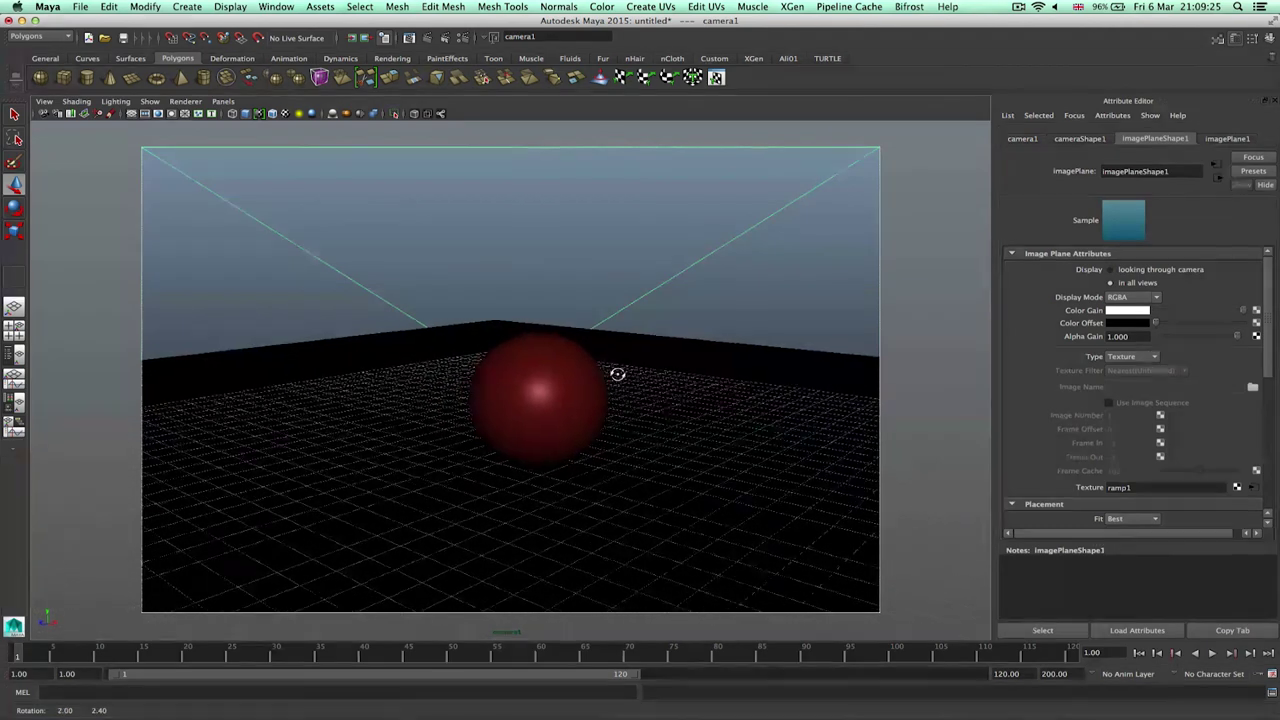
middle_click_drag(614, 371, 558, 366, "alt")
left_click_drag(558, 366, 605, 364, "alt")
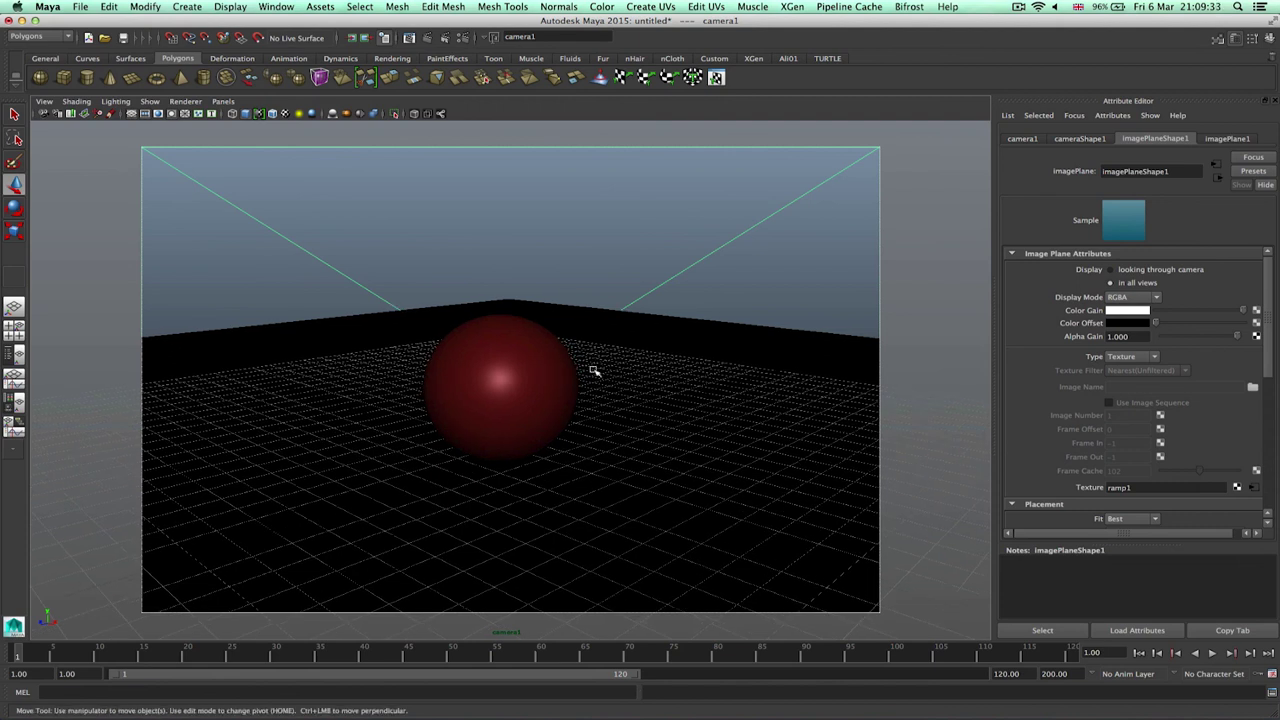
- Add a spot light to the scene from the perspective view
left_click(18, 310)
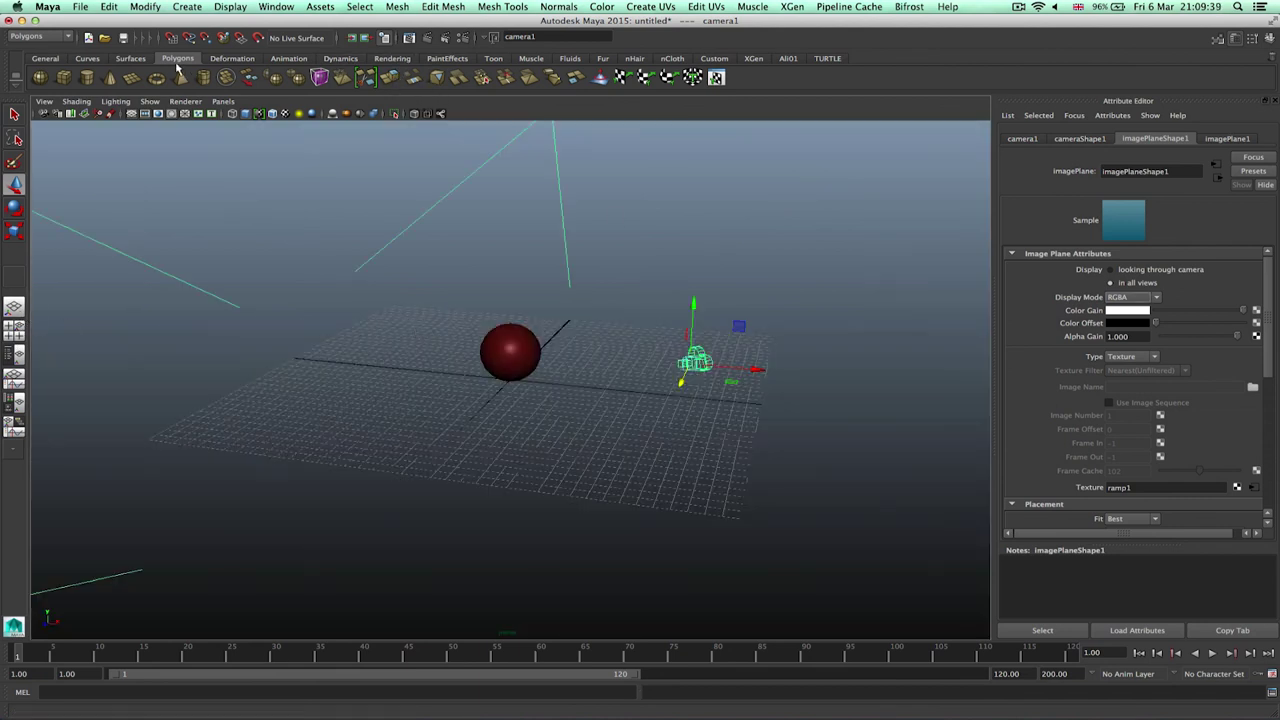
left_click(177, 7)
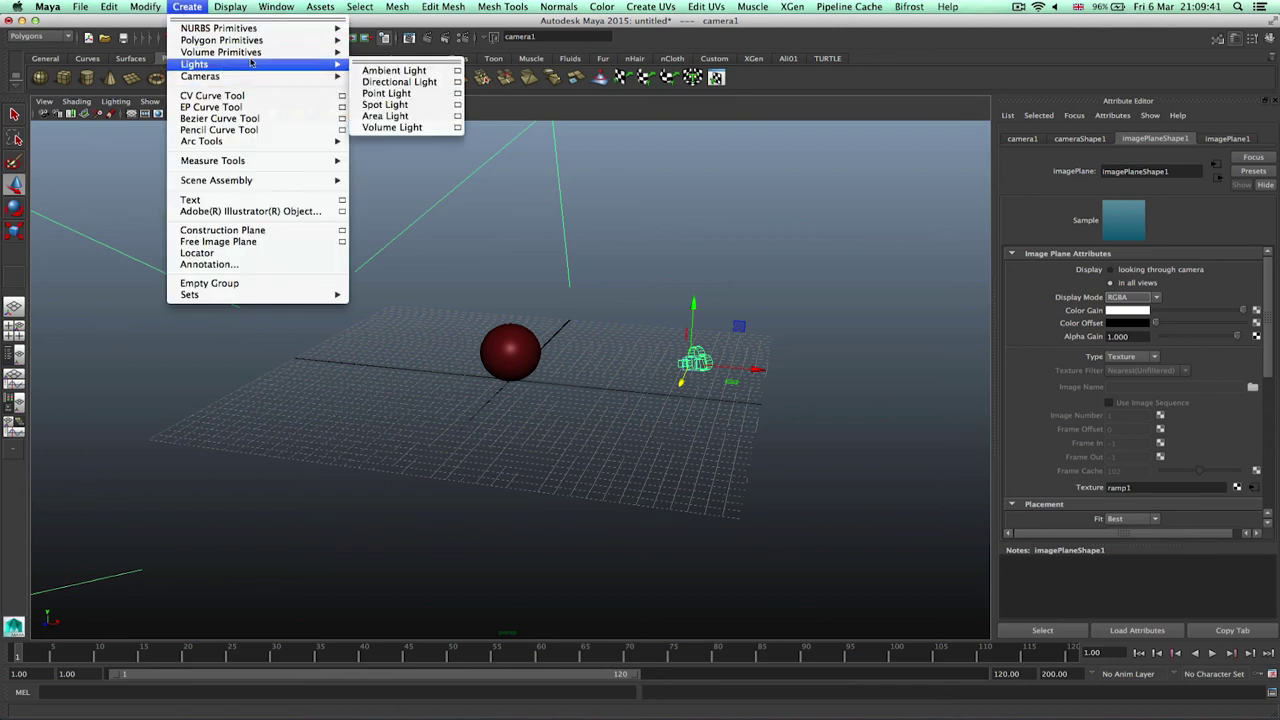
mouse_move(315, 75)
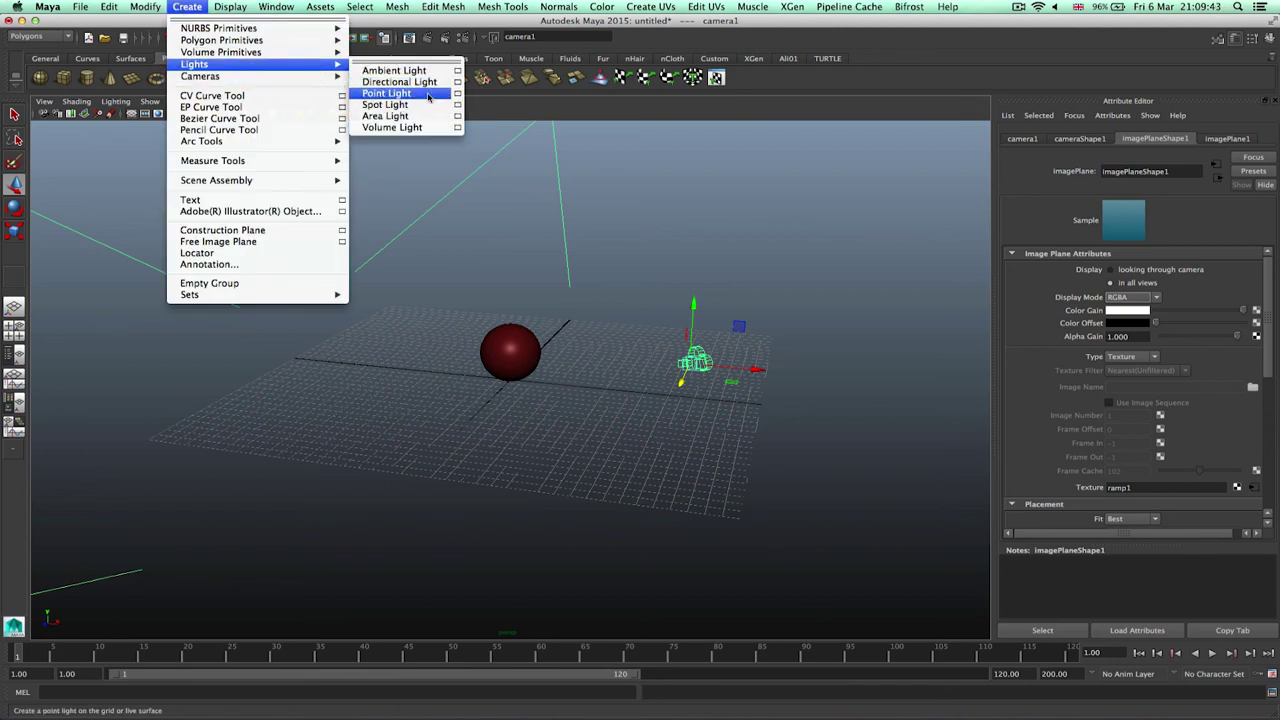
left_click(414, 106)
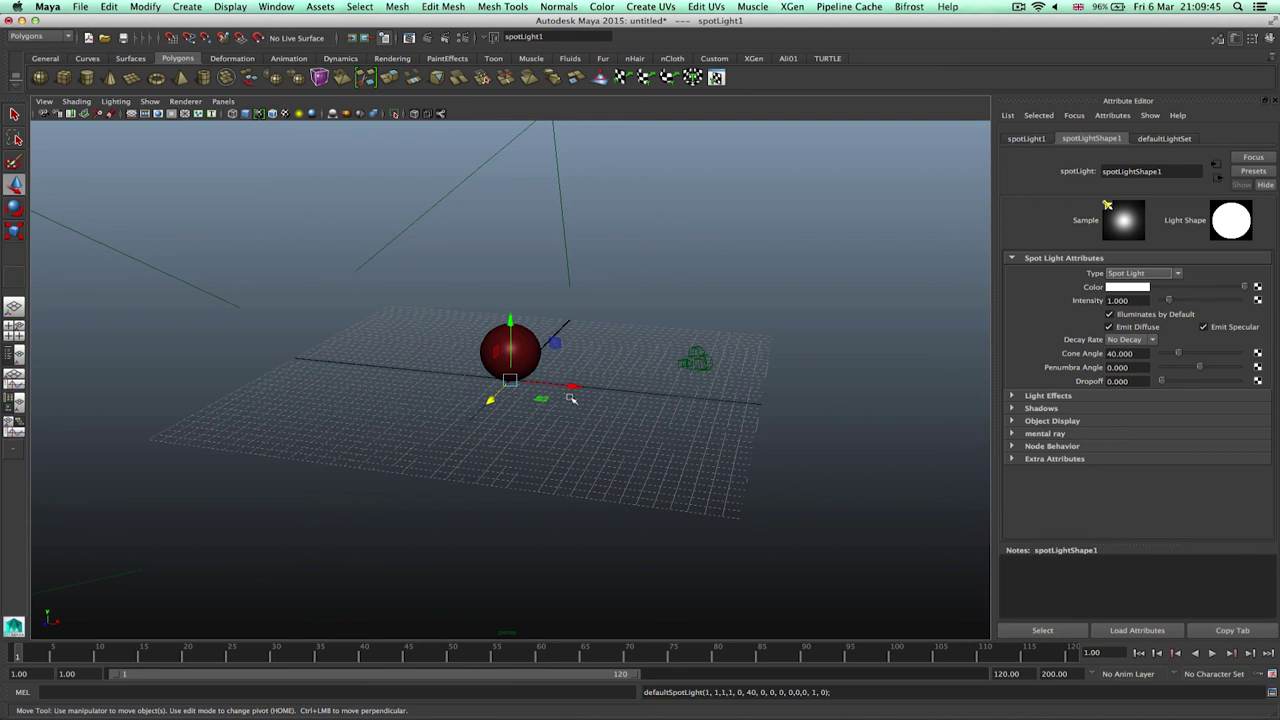
- Look through the spot light and aim it down onto the sphere, with wireframe on shaded
left_click(219, 102)
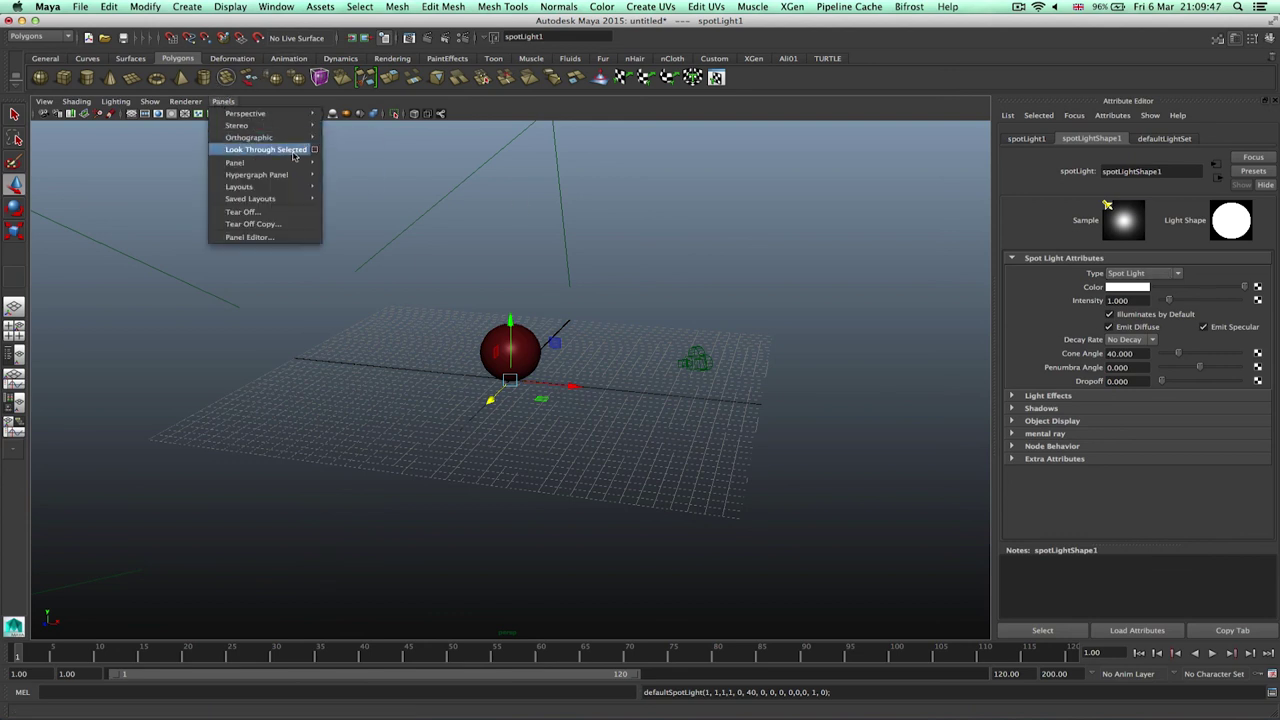
left_click(293, 152)
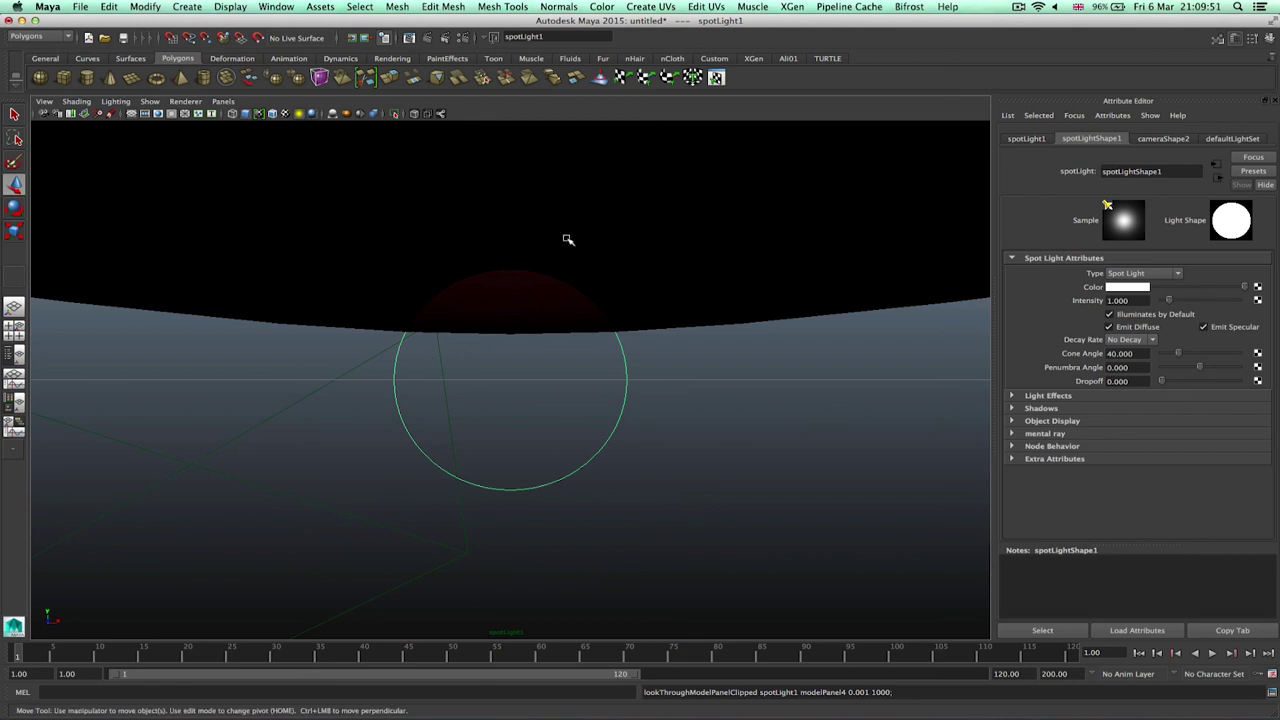
scroll(610, 276, "down", 5)
scroll(586, 297, "down", 8)
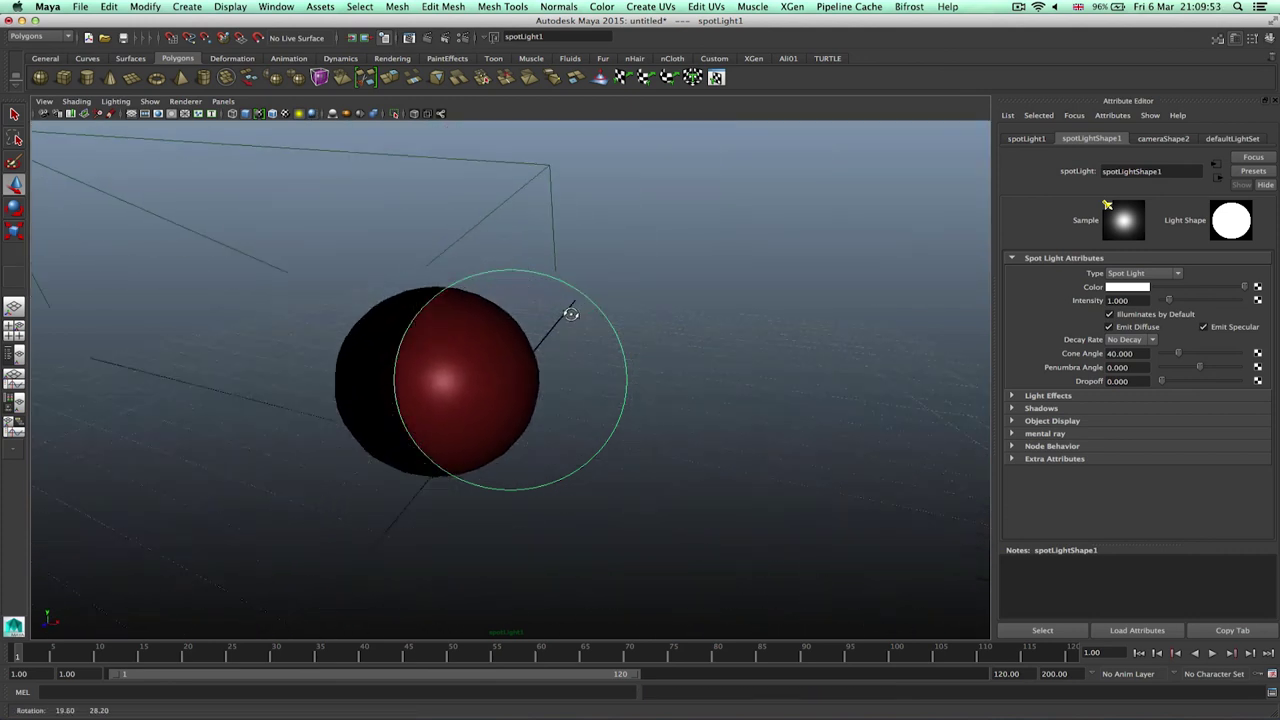
mouse_move(600, 305)
left_mouse_down("alt")
mouse_move(478, 320)
mouse_move(529, 297)
left_mouse_up("alt")
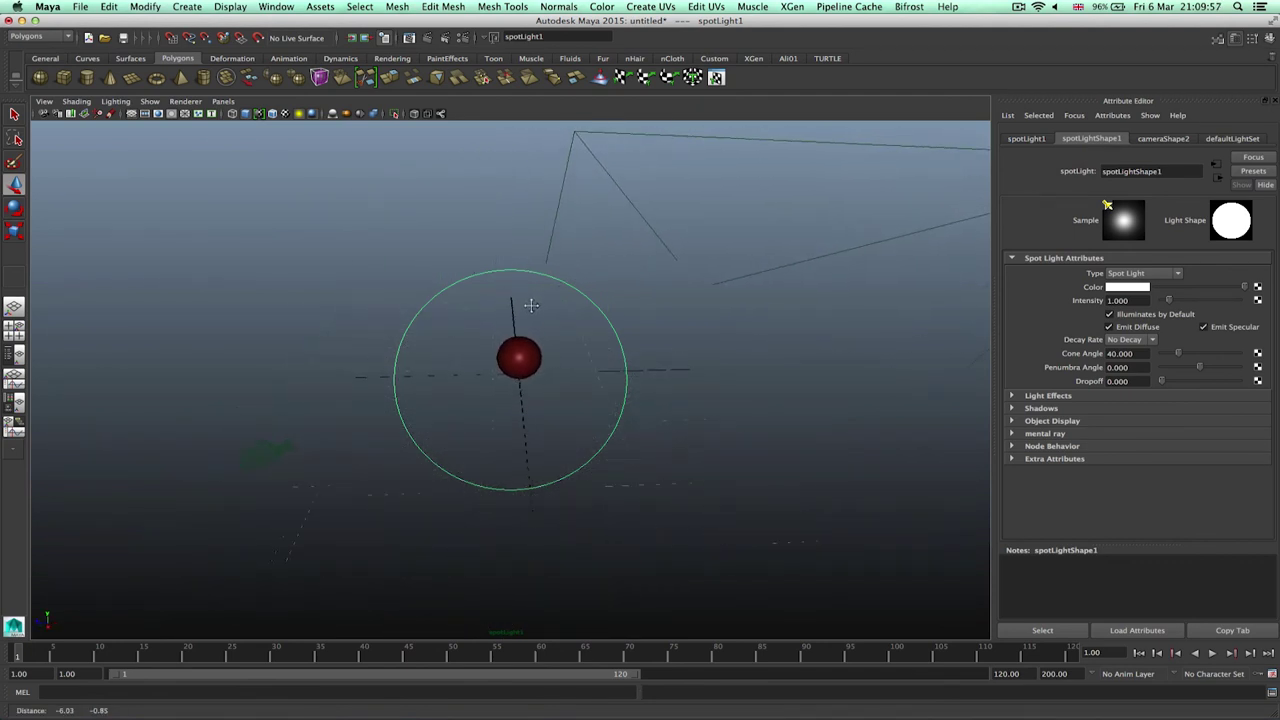
left_click(276, 118)
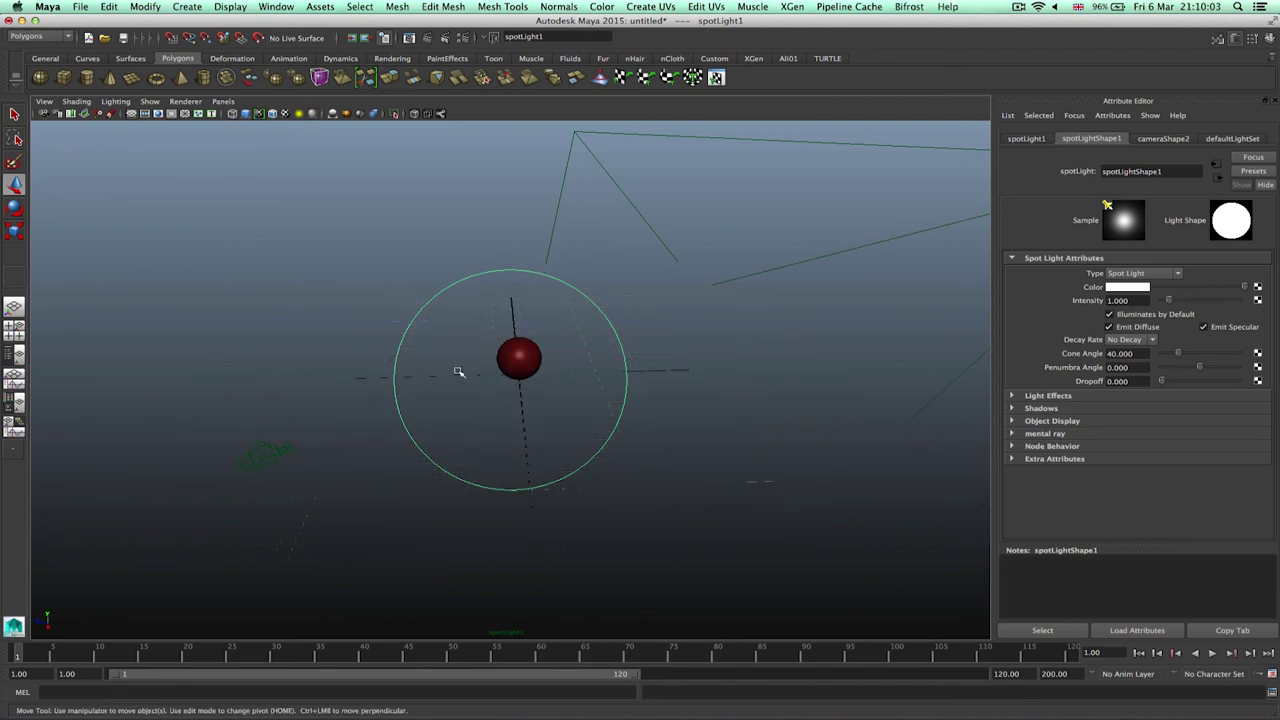
left_click_drag(457, 371, 540, 376, "alt")
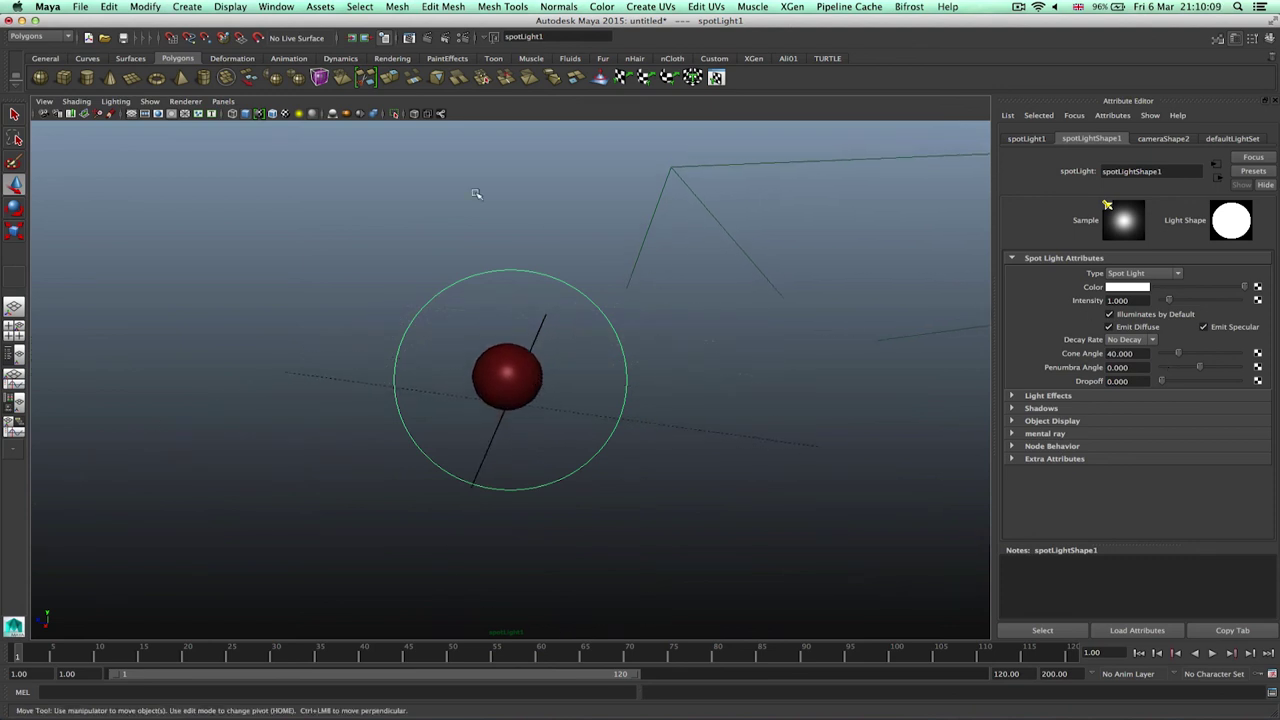
- Light the perspective view with scene lights and set spotLight1 to 61.045 cone, 2.522 penumbra, 24.391 dropoff
left_click(12, 307)
left_click_drag(587, 328, 552, 340, "alt")
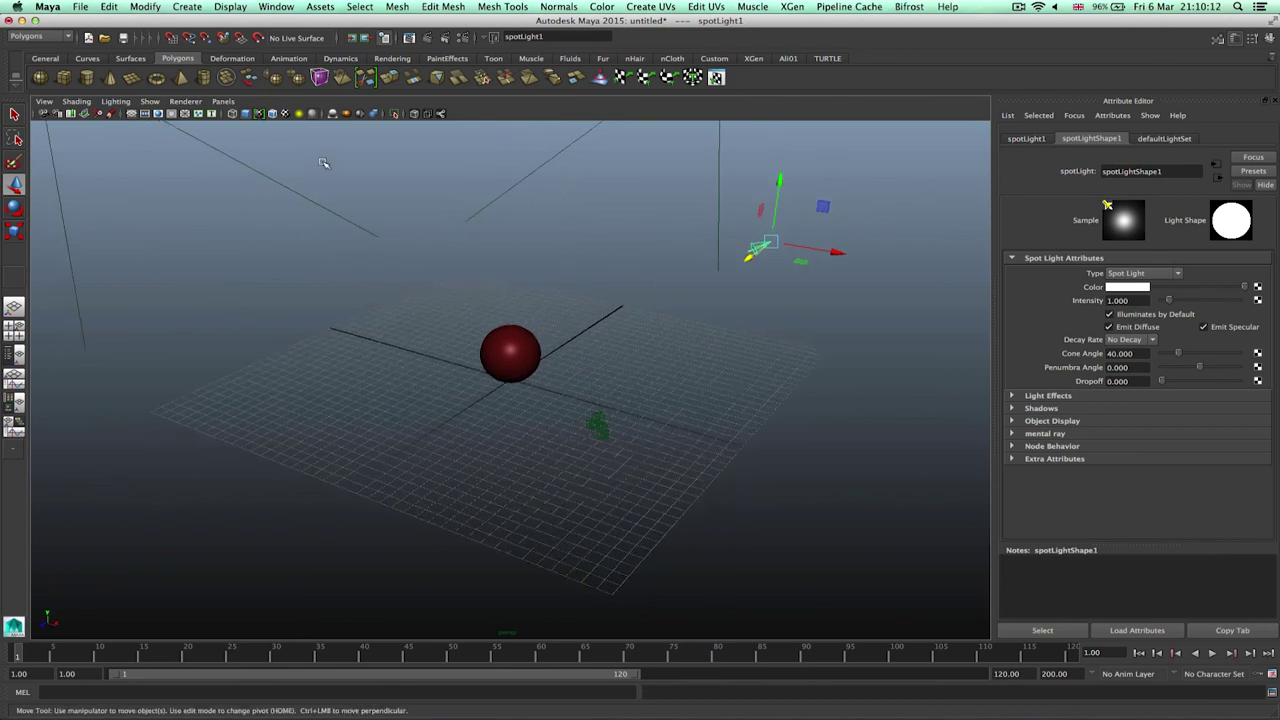
left_click(299, 114)
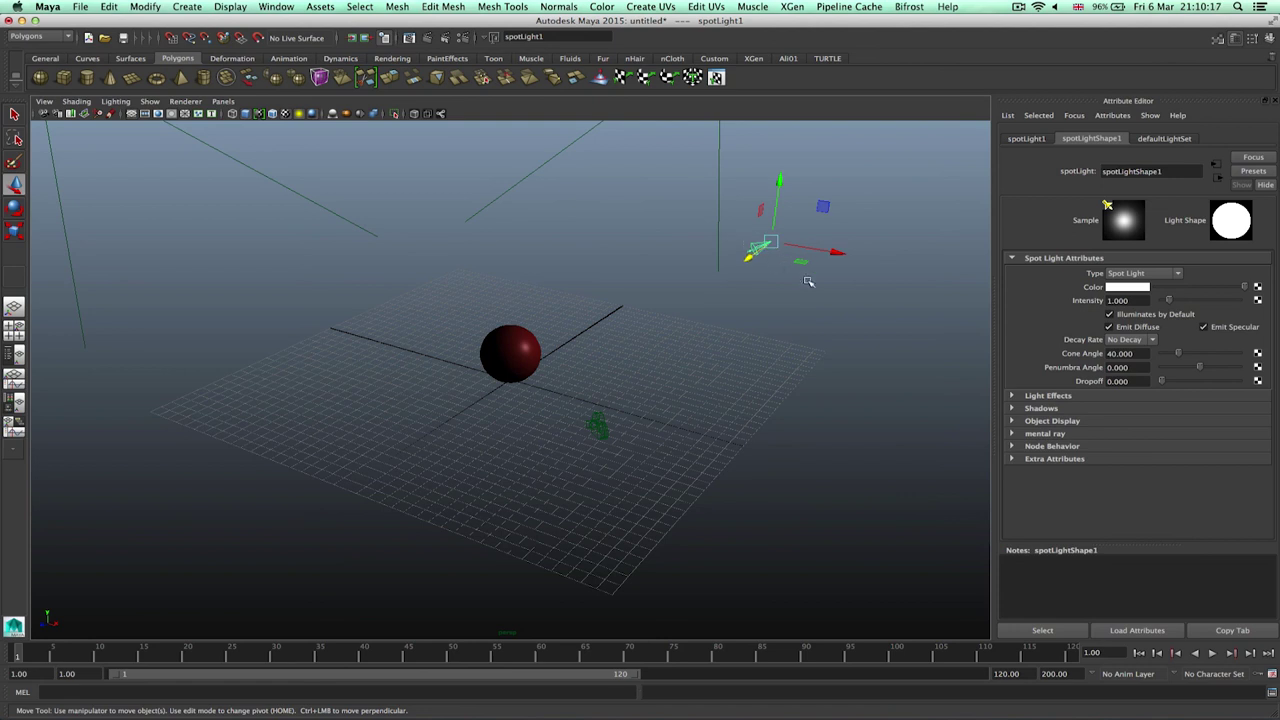
mouse_move(1198, 369)
left_mouse_down()
mouse_move(1210, 369)
mouse_move(1167, 382)
mouse_move(1189, 357)
left_mouse_up()
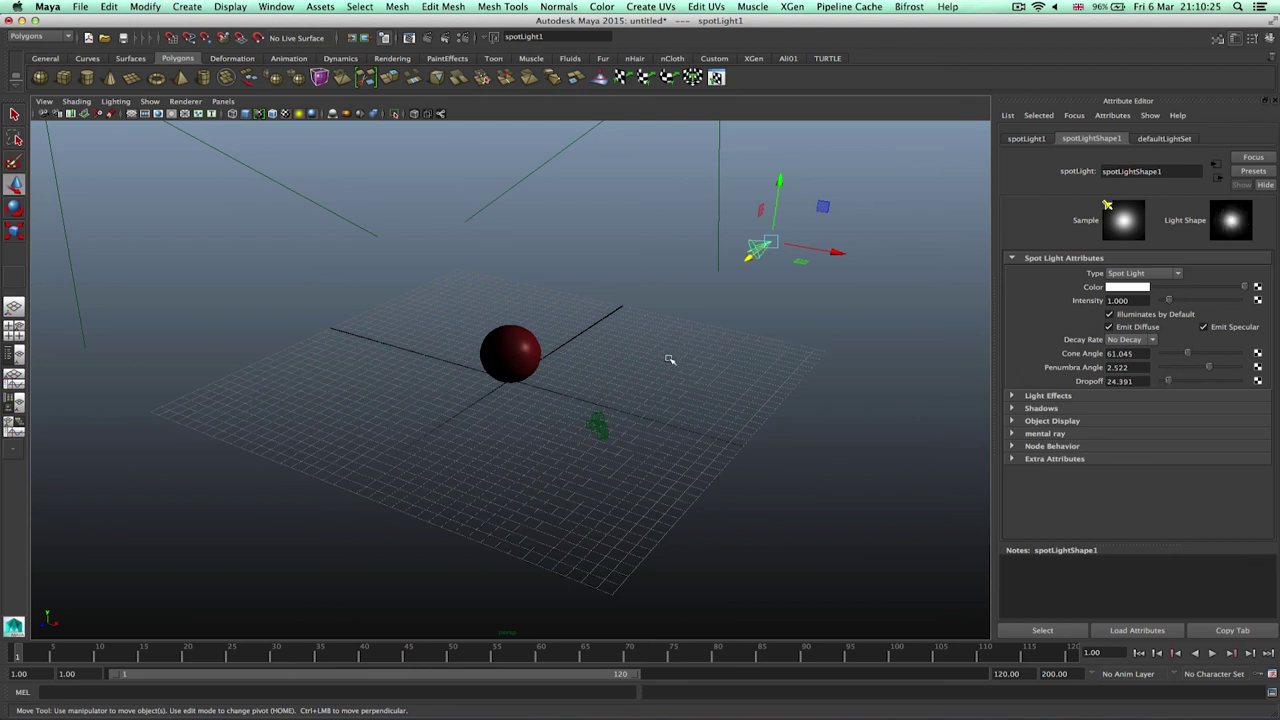
left_click(600, 423)
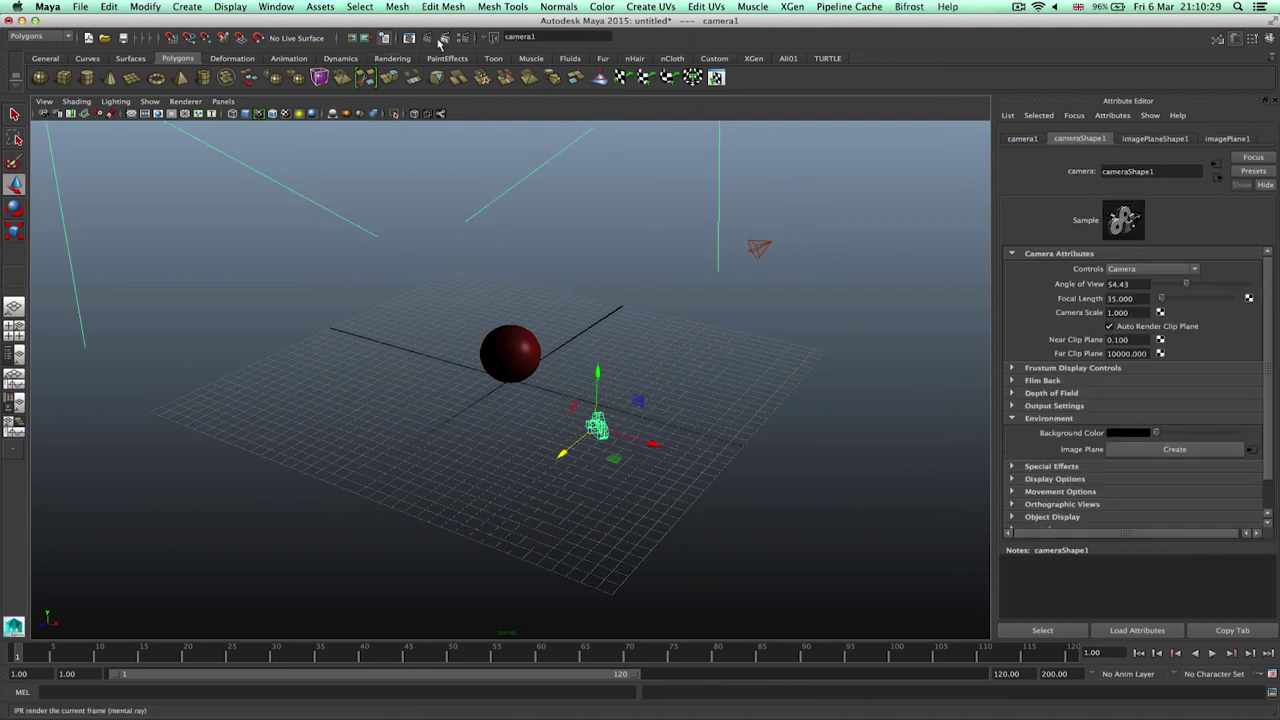
- View the scene through camera1 and move the Render View window showing the render aside
left_click(223, 101)
left_click(262, 154)
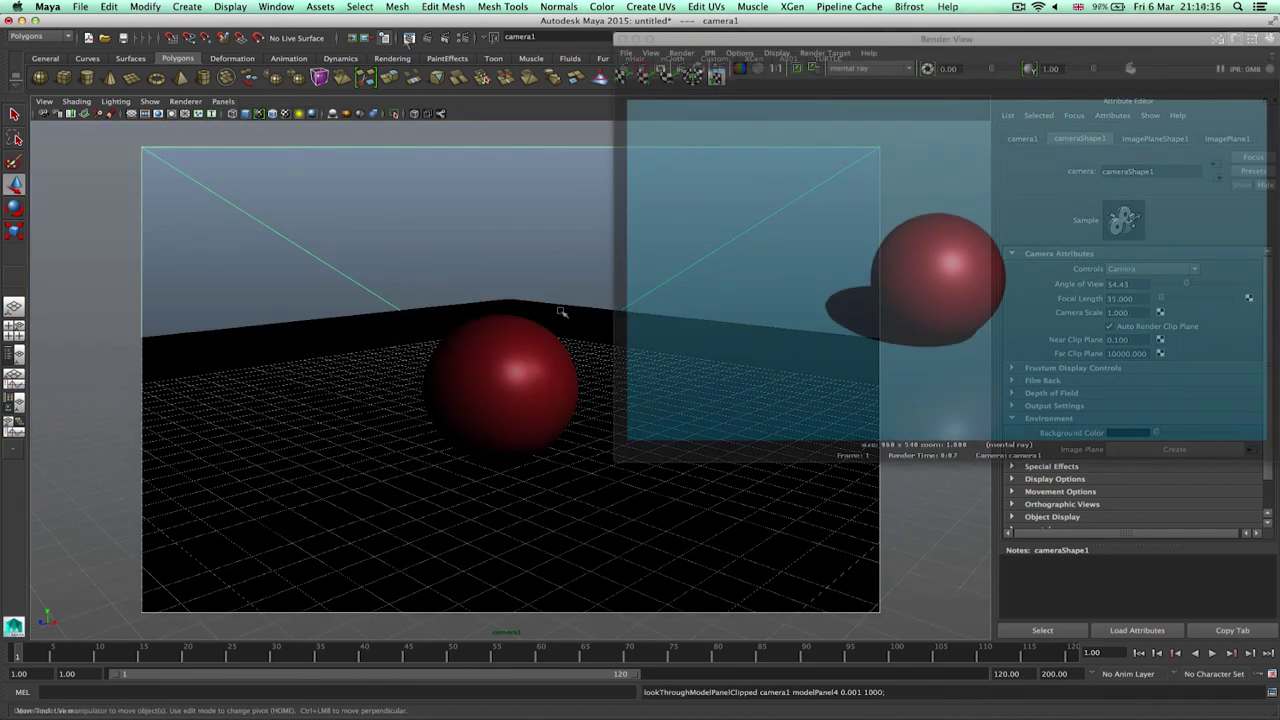
left_click_drag(1079, 48, 1001, 77)
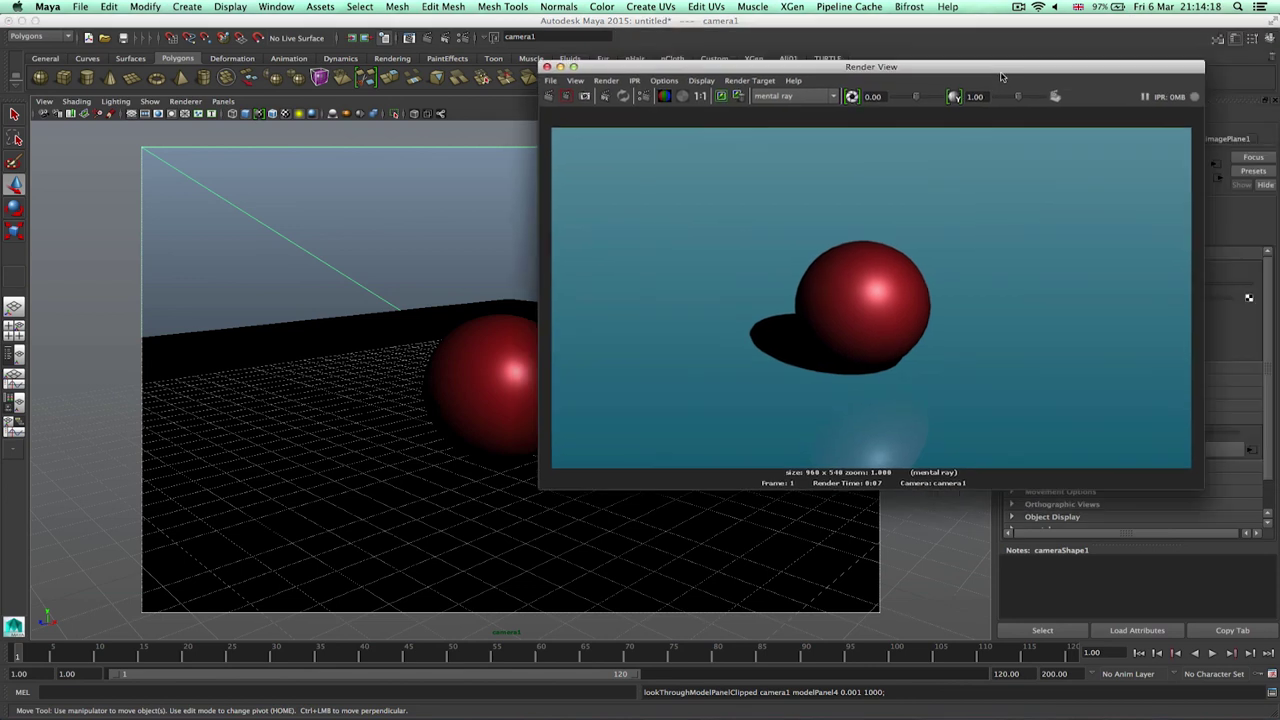